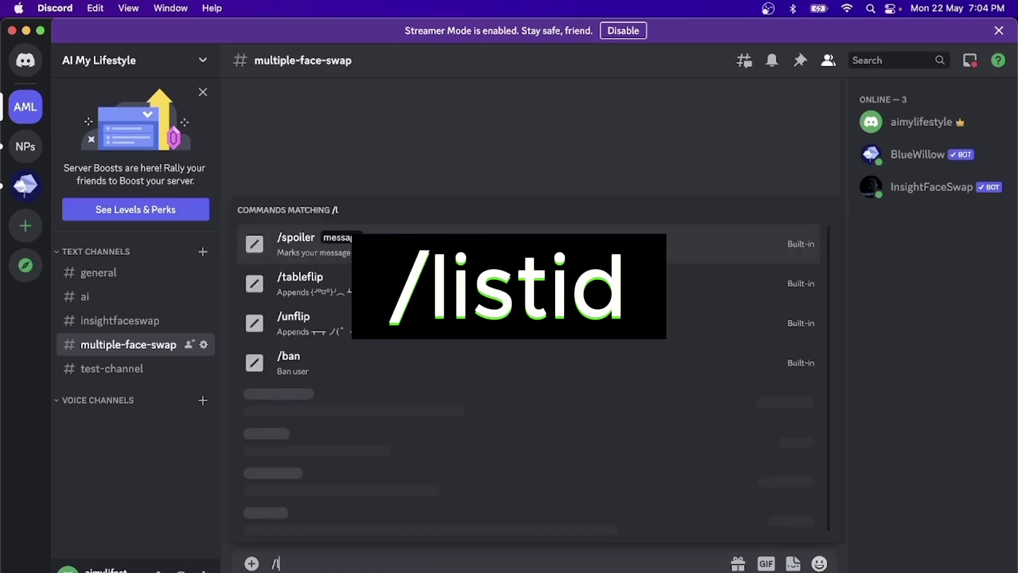
Step: List all saved face ID names in the multiple-face-swap channel with InsightFaceSwap's /listid command
type("is")
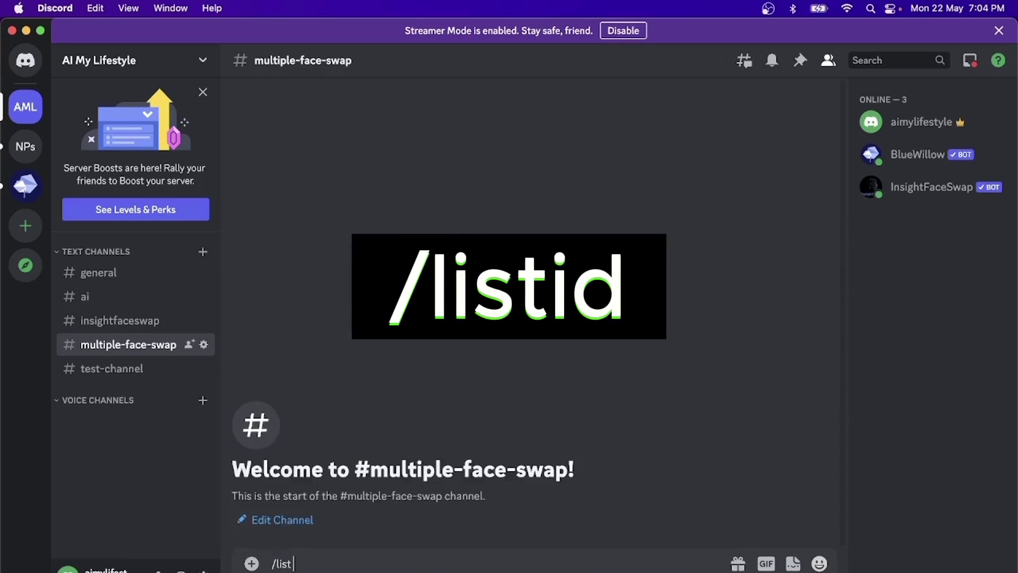
type("id")
key("Return")
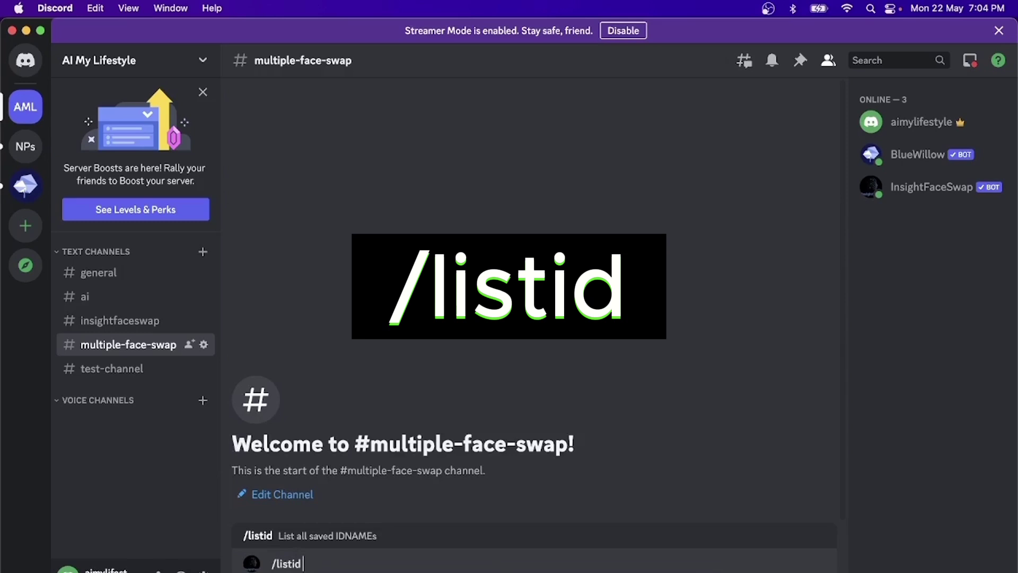
key("Return")
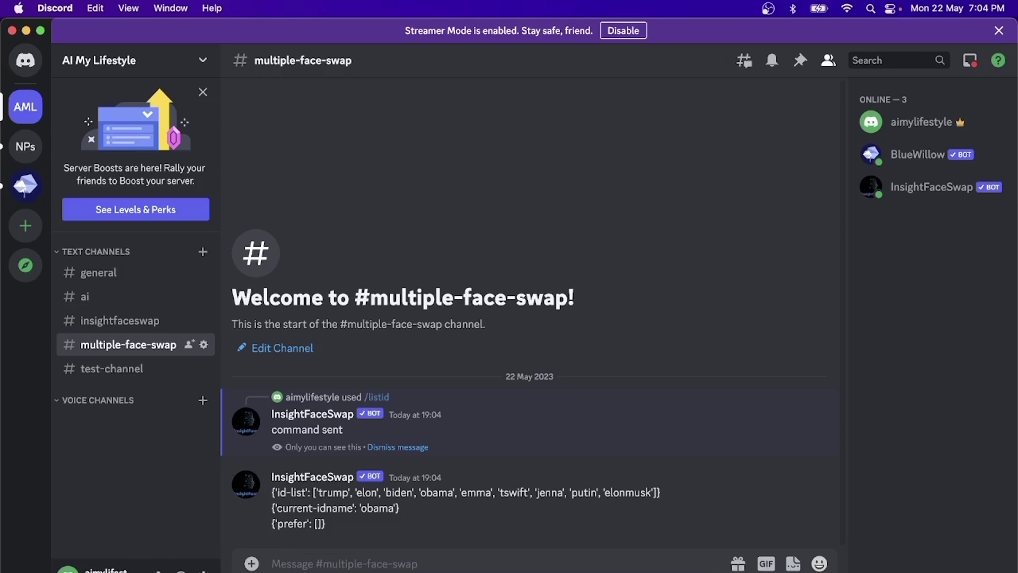
Step: Delete the saved idname elon with the /delid command and list the remaining names with /listid
type("/delid")
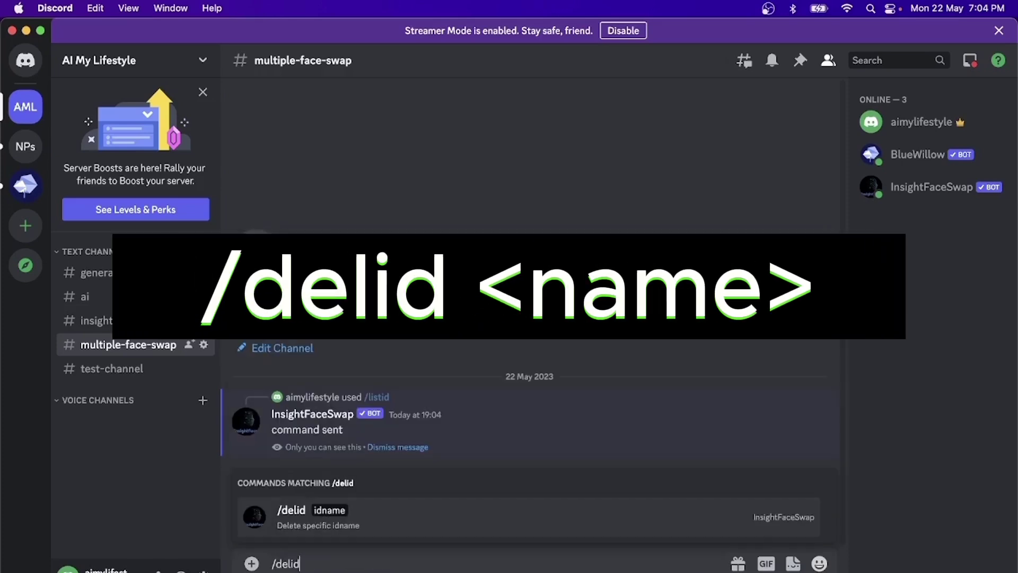
key("Return")
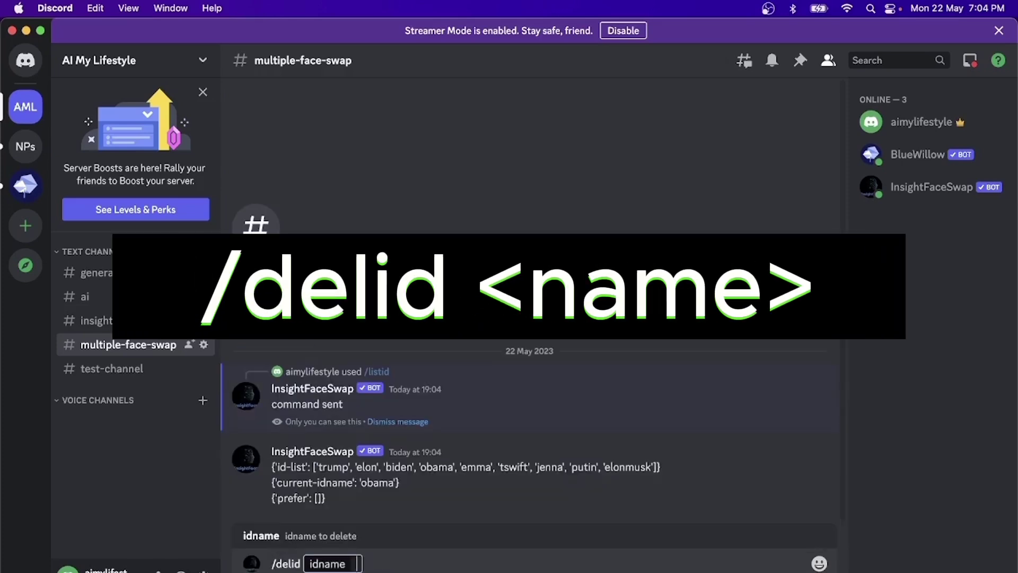
type("elon")
key("Return")
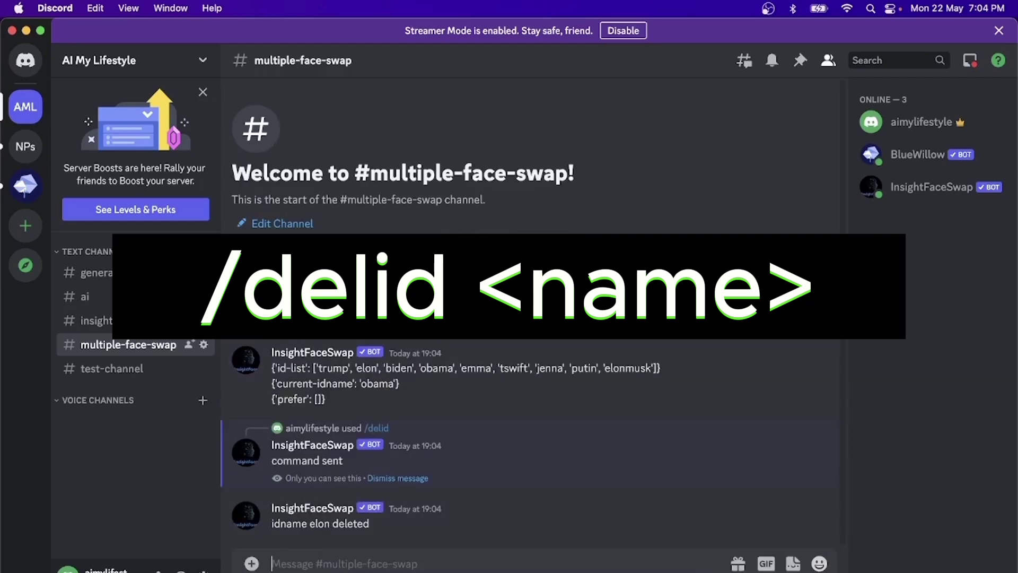
type("/listid")
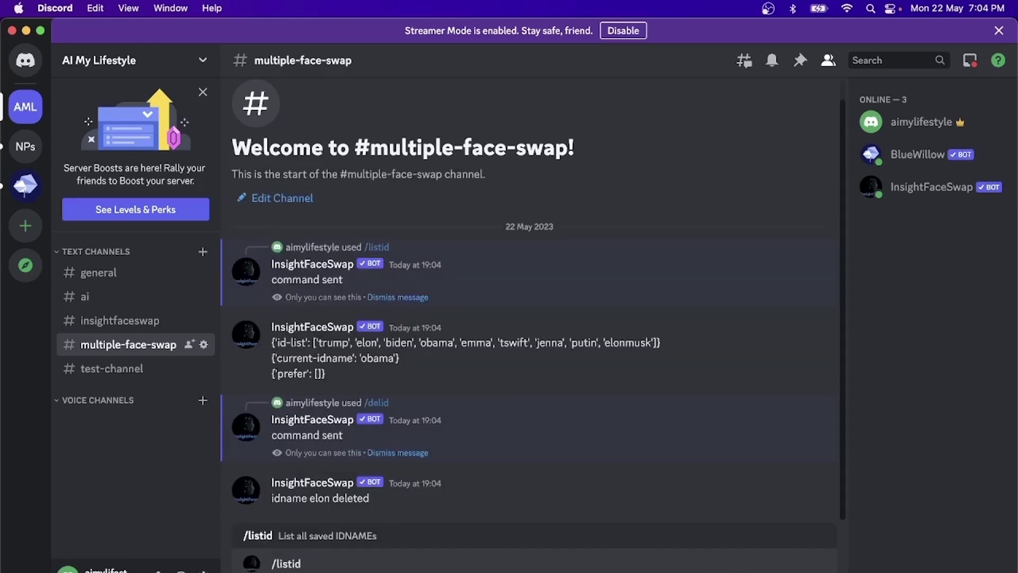
key("Return")
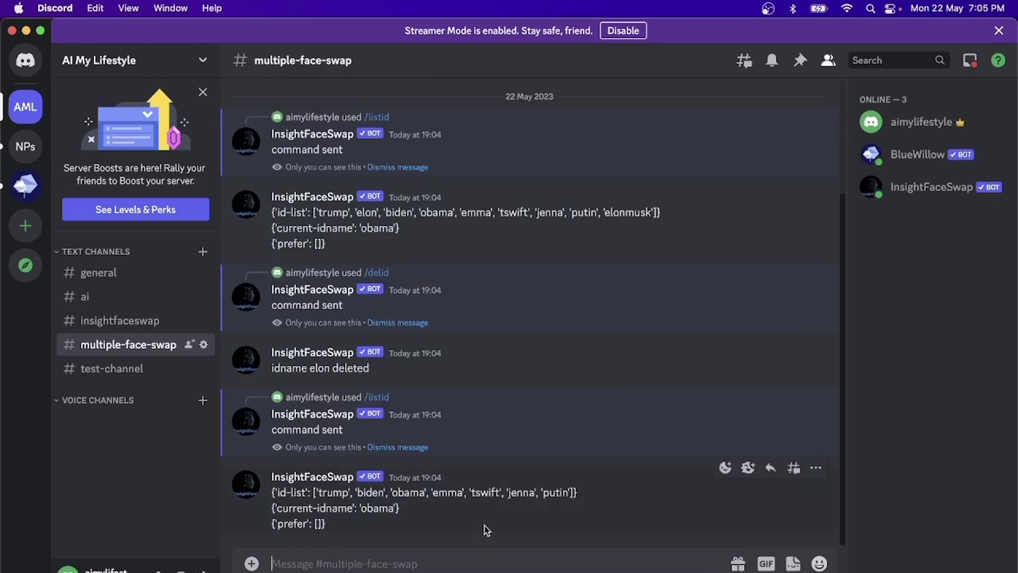
Step: Delete all saved idnames at once with the /delall command
type("/delal")
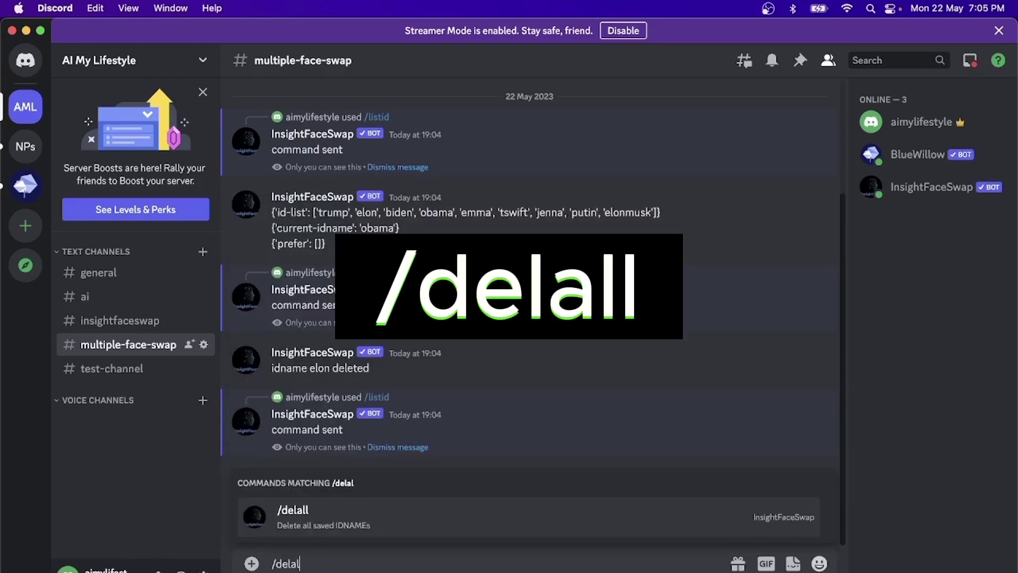
type("l")
key("Return")
key("Return")
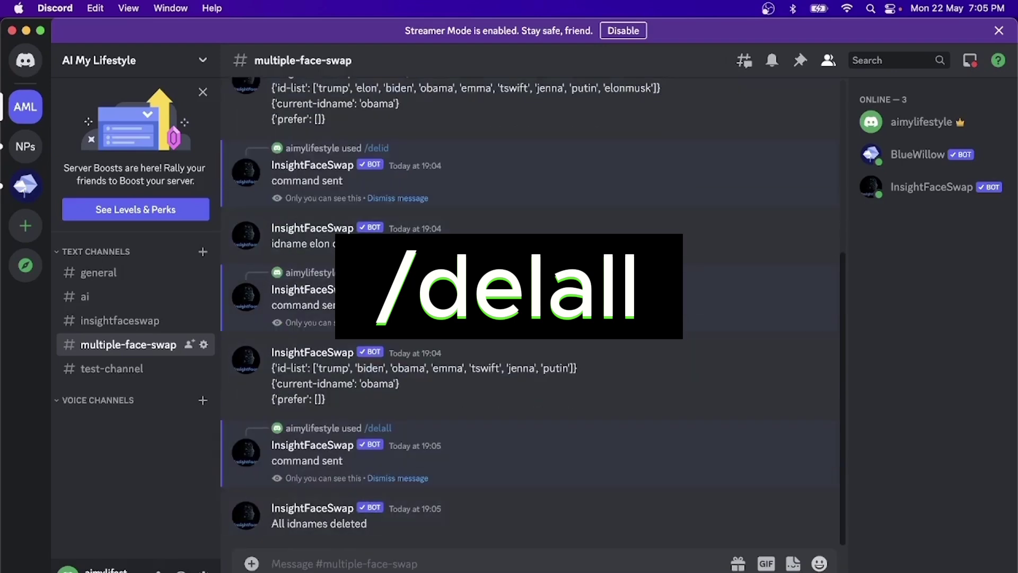
Step: Run /listid to check the list of saved idnames following the full deletion
type("/list")
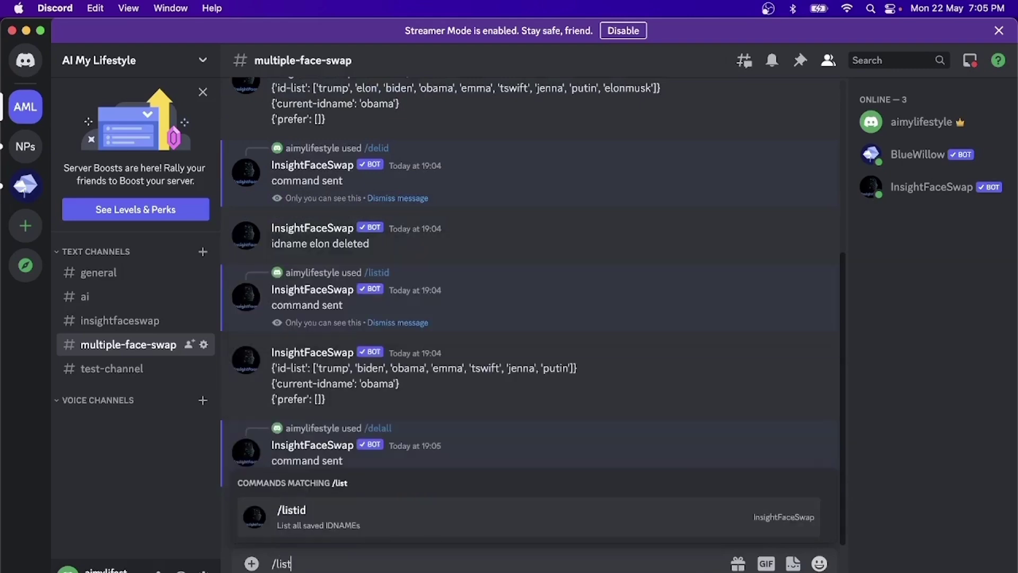
type("id")
key("Return")
key("Return")
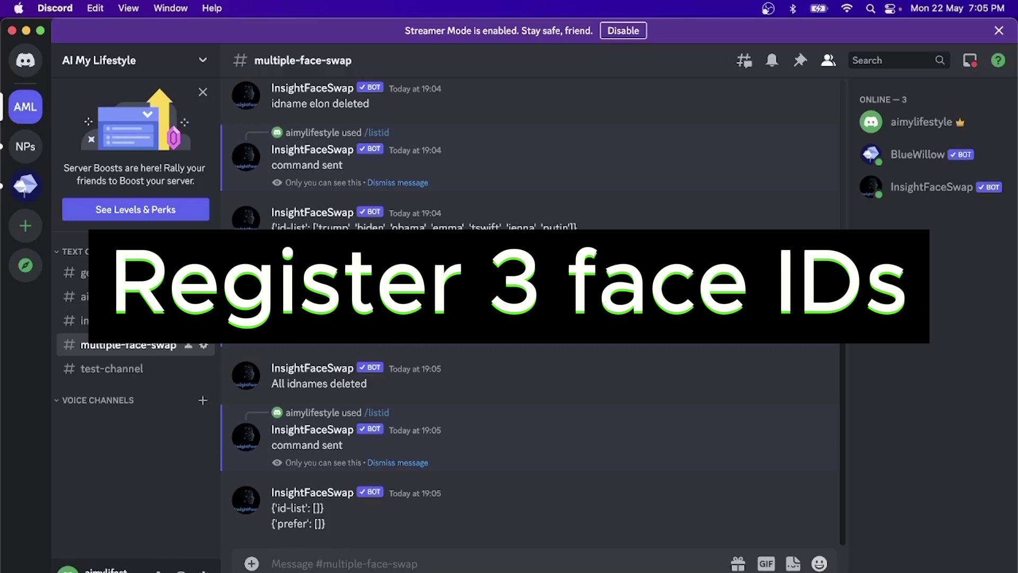
Step: Register a face ID with /saveid, attaching trump.png from the Video 5 Files folder and using trump as the idname
type("/")
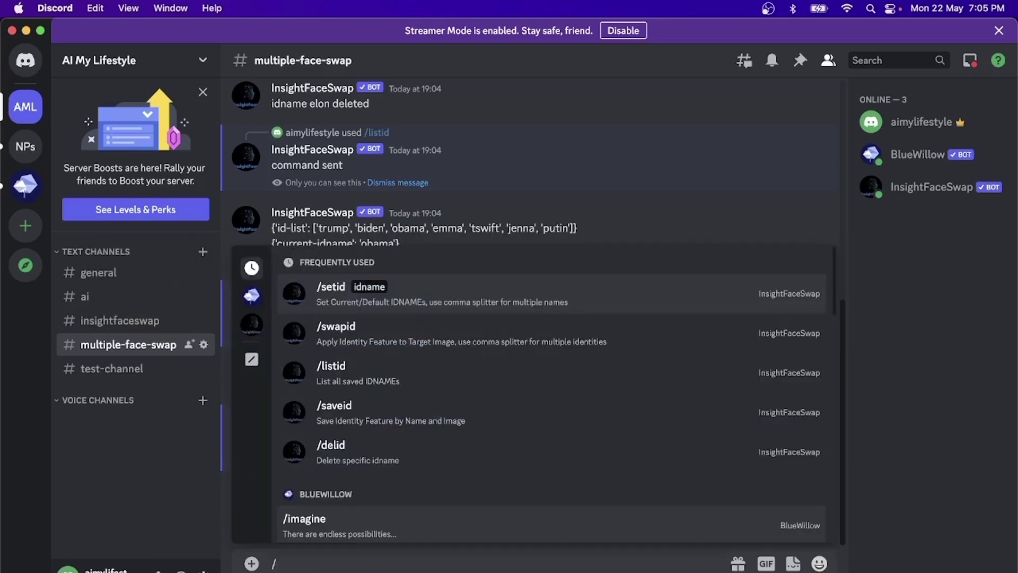
type("saveid")
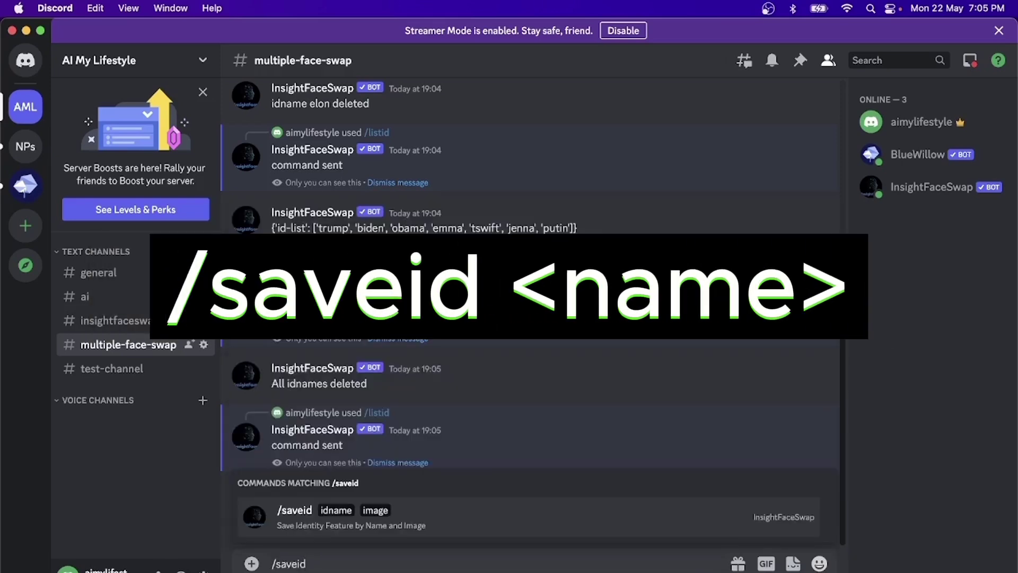
key("Return")
left_click(310, 572)
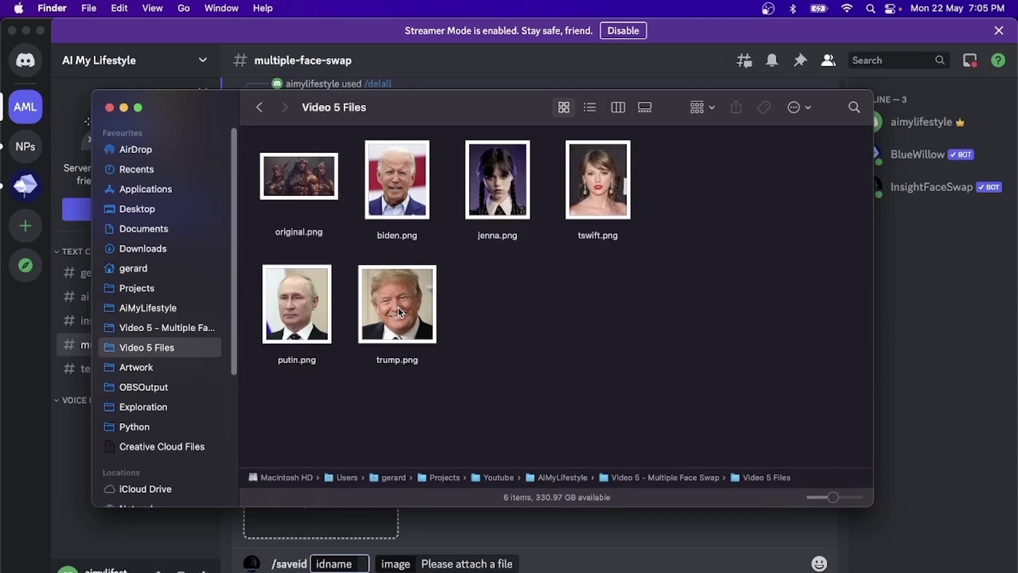
left_click_drag(399, 312, 340, 519)
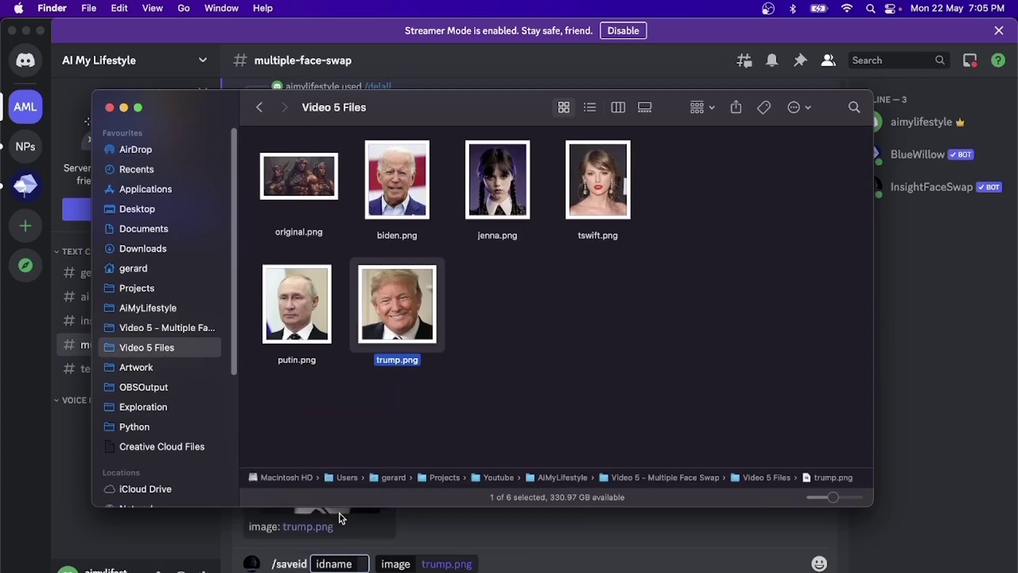
left_click(340, 519)
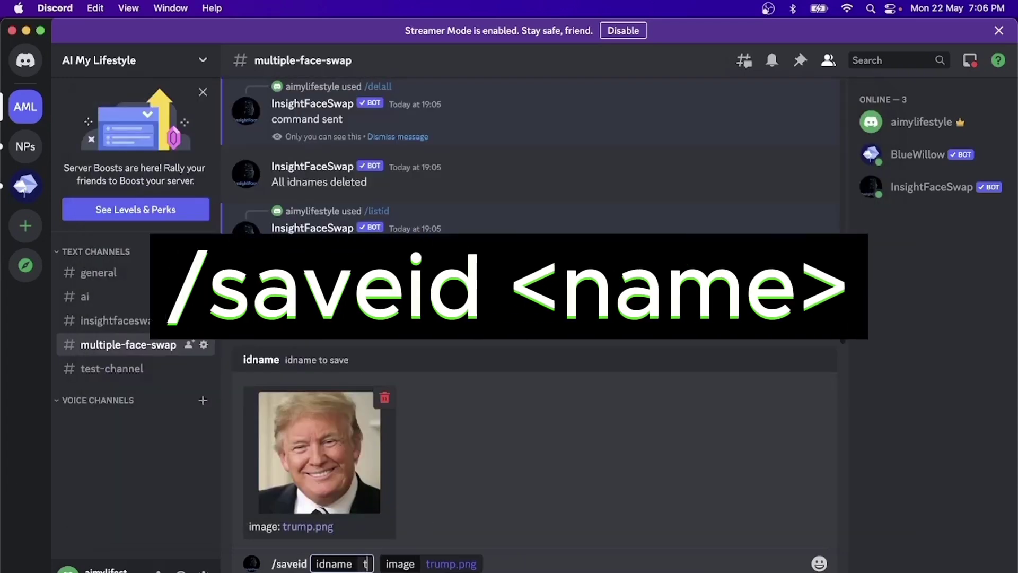
type("trump")
key("Return")
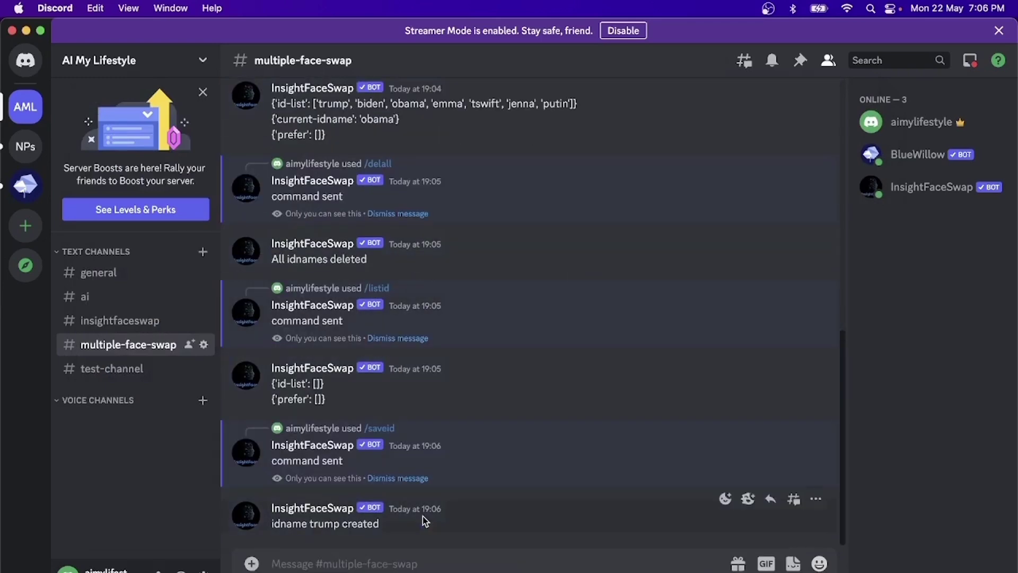
Step: Register a second face ID with /saveid, attaching jenna.png from the Video 5 Files folder and using jenna as the idname
type("/save")
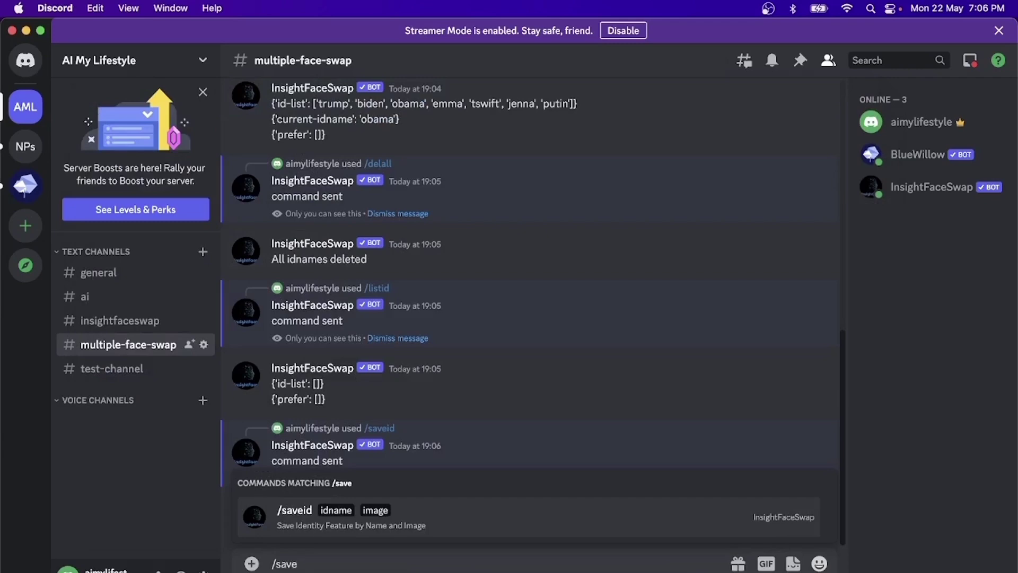
type("id")
key("Tab")
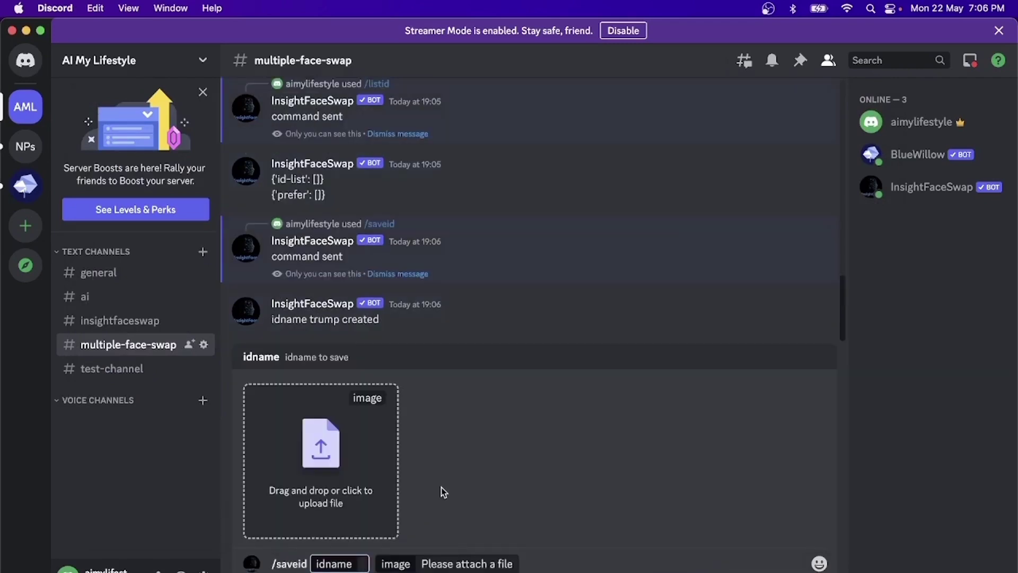
key("super+Tab")
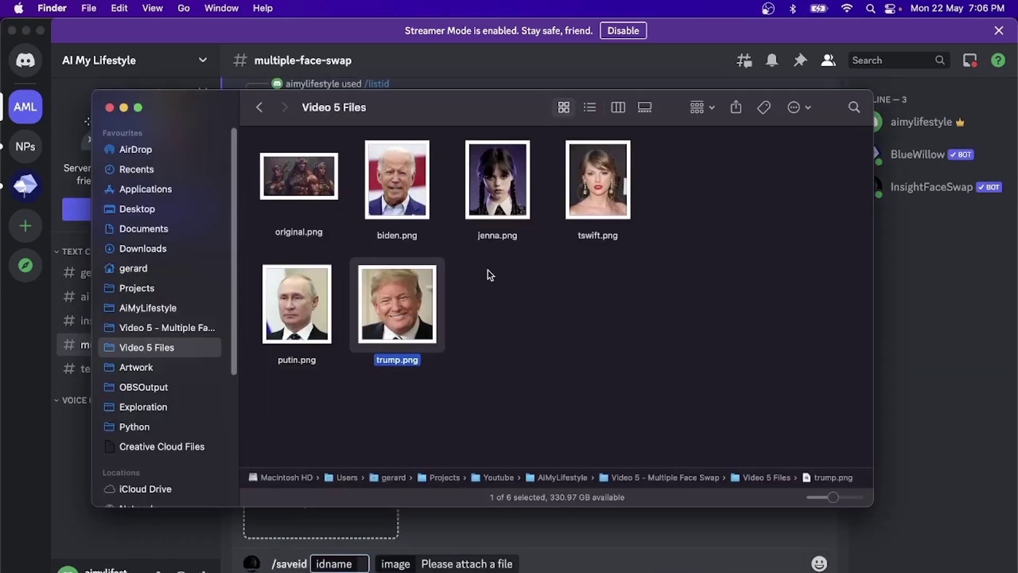
left_click(508, 222)
left_click_drag(508, 221, 342, 543)
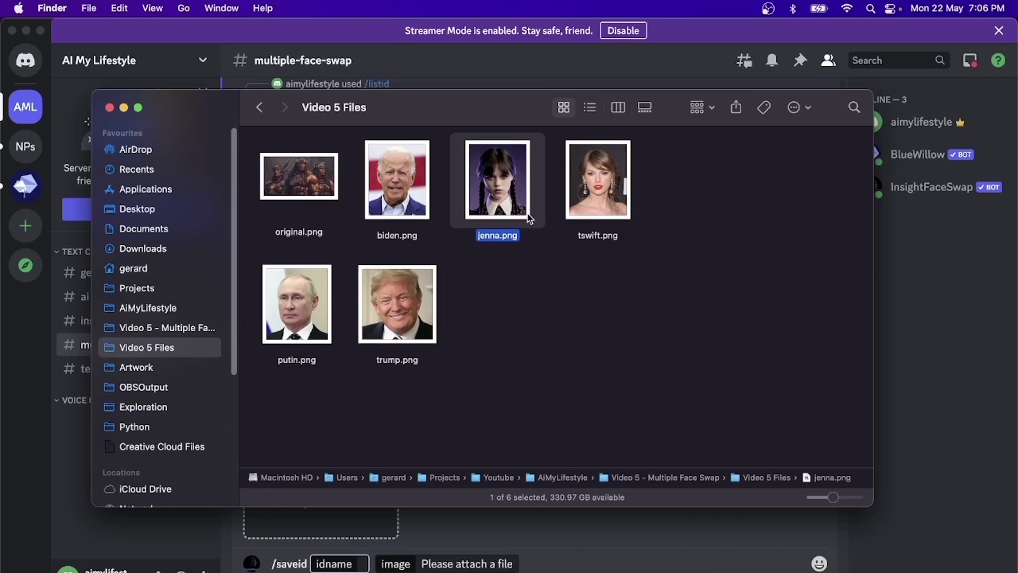
left_click_drag(528, 218, 366, 528)
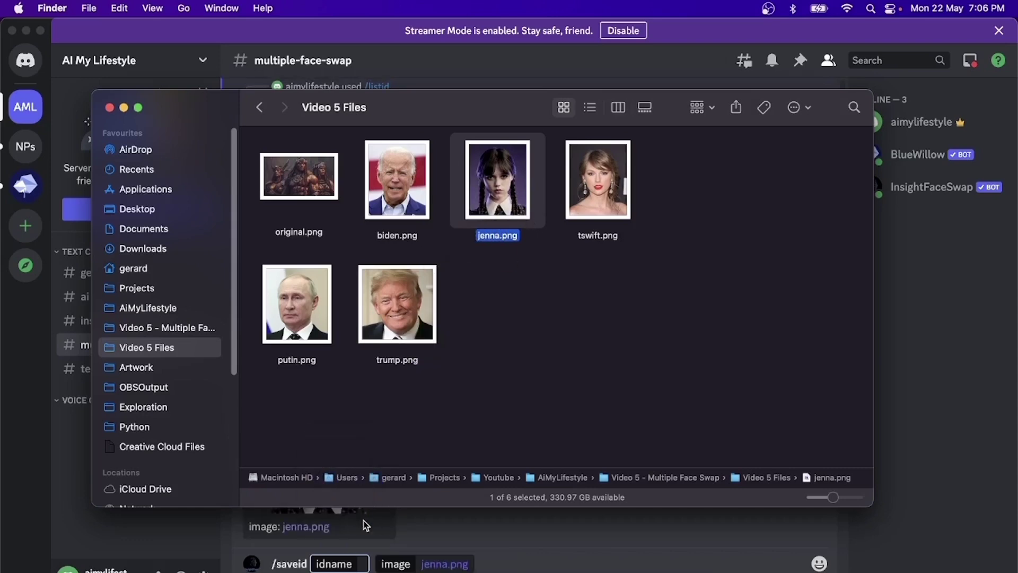
left_click(363, 560)
type("jenna")
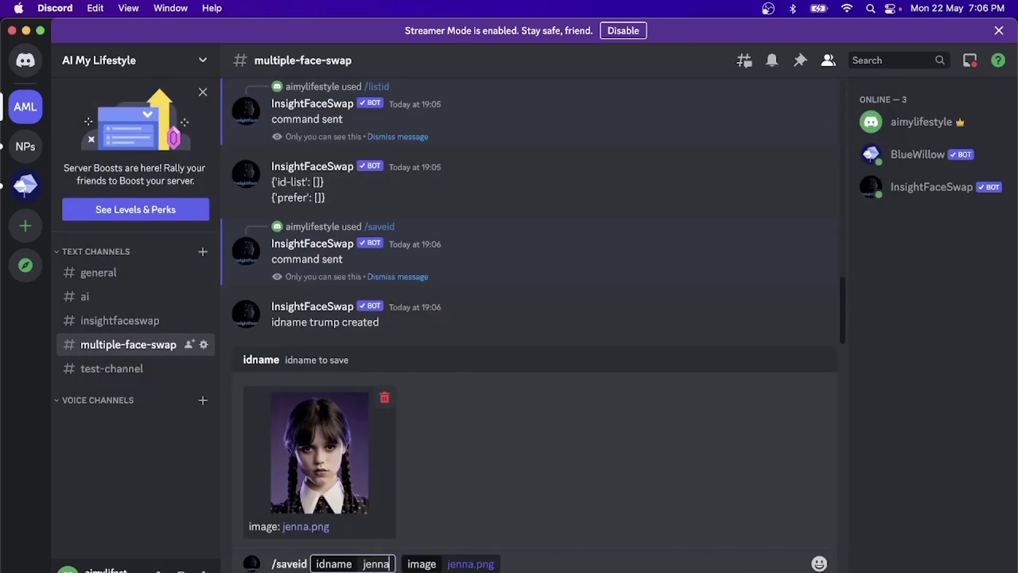
key("Return")
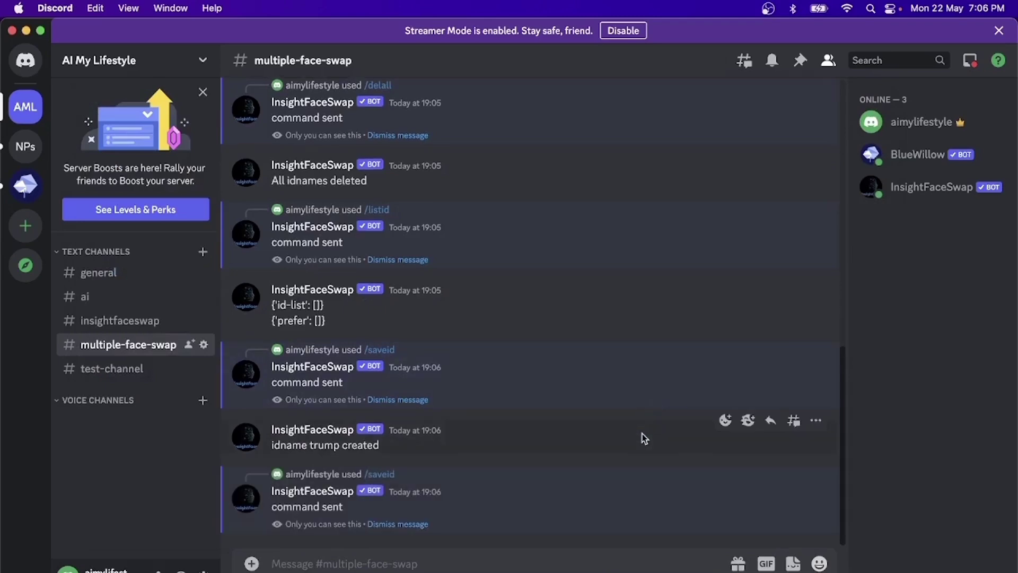
Step: Register a third face ID with /saveid, attaching tswift.png from the Video 5 Files folder and using swift as the idname
type("/saveid")
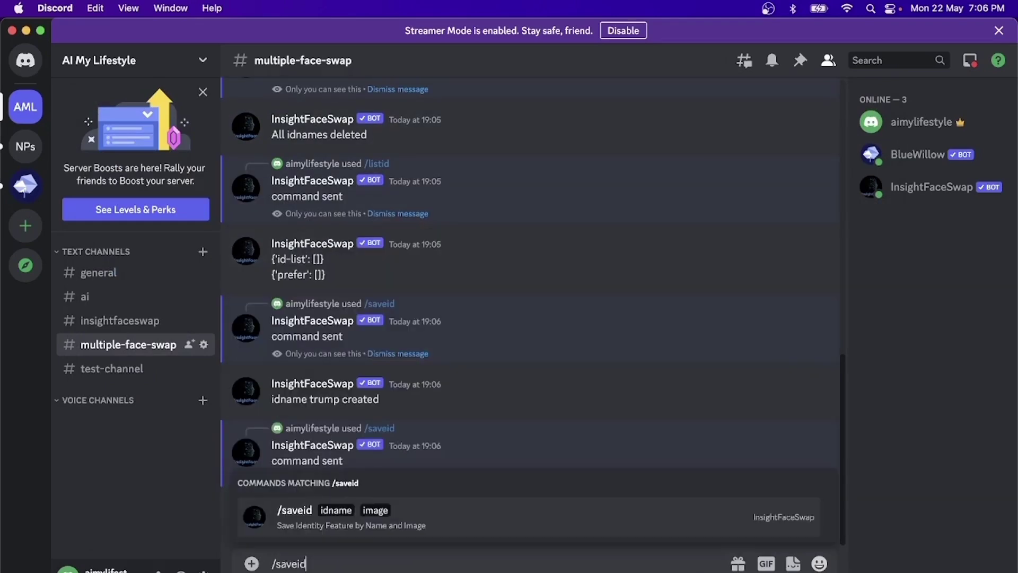
key("Return")
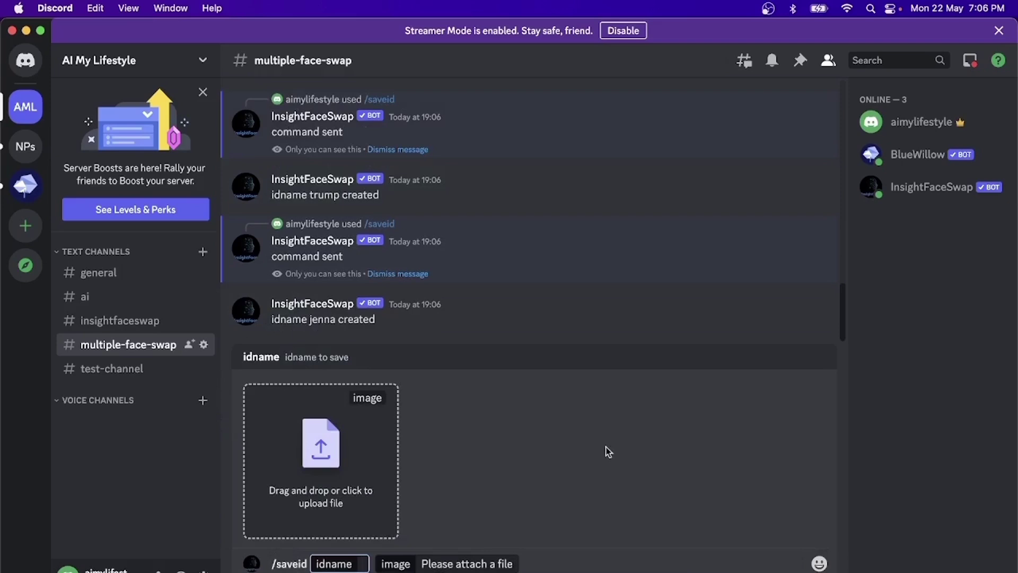
key("super+Tab")
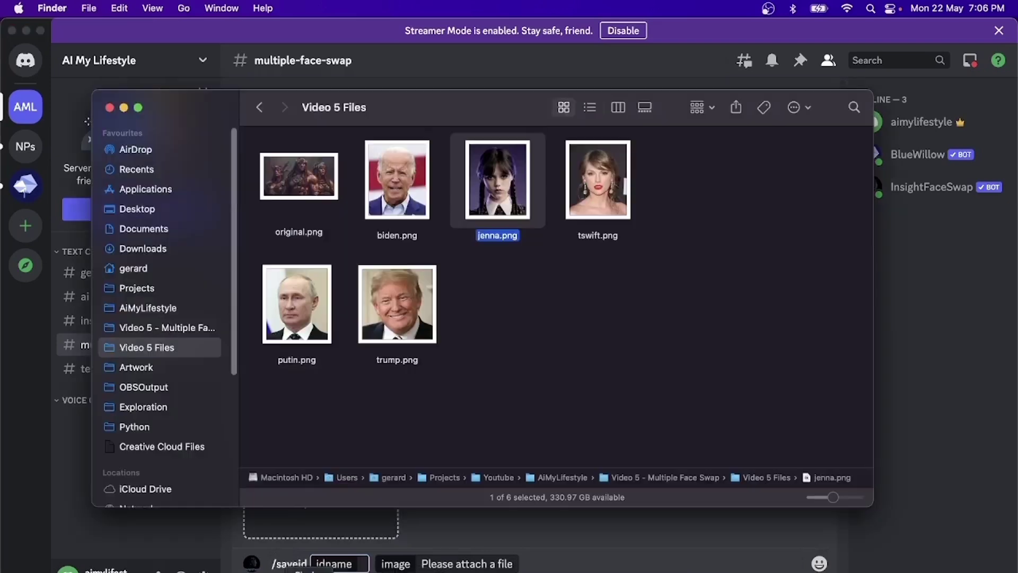
left_click_drag(593, 191, 368, 527)
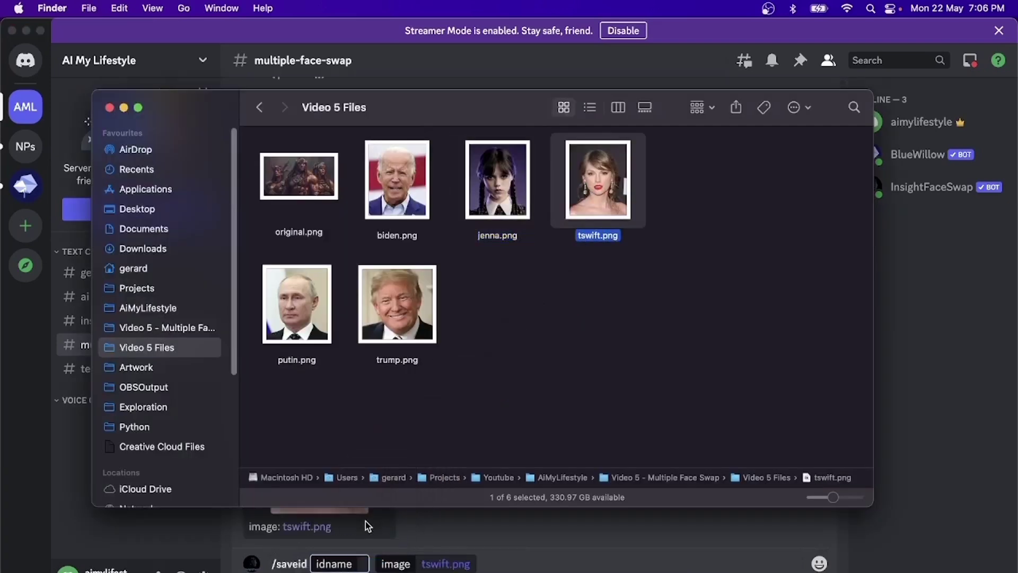
left_click(421, 541)
key("Return")
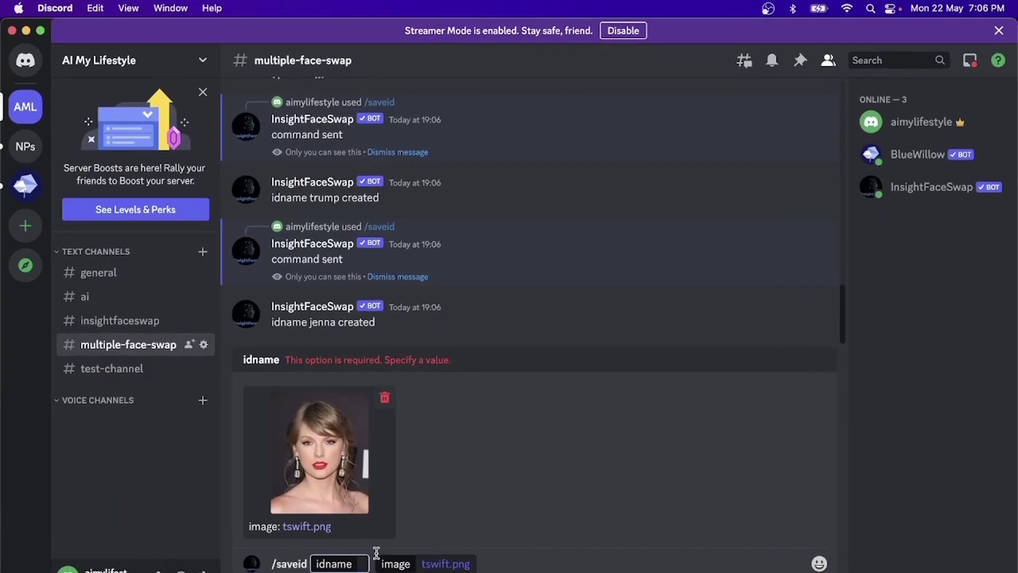
type("swift")
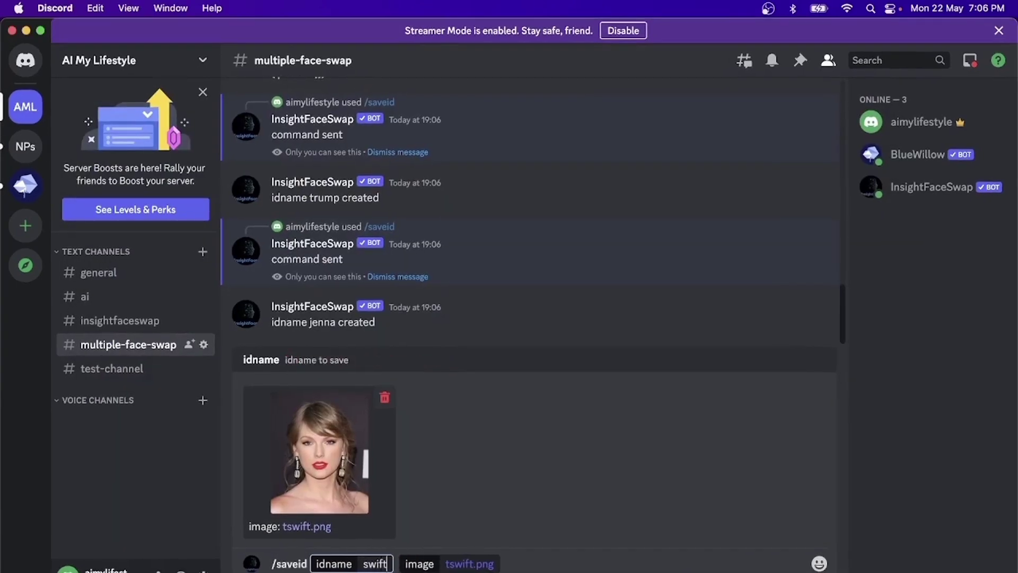
key("Return")
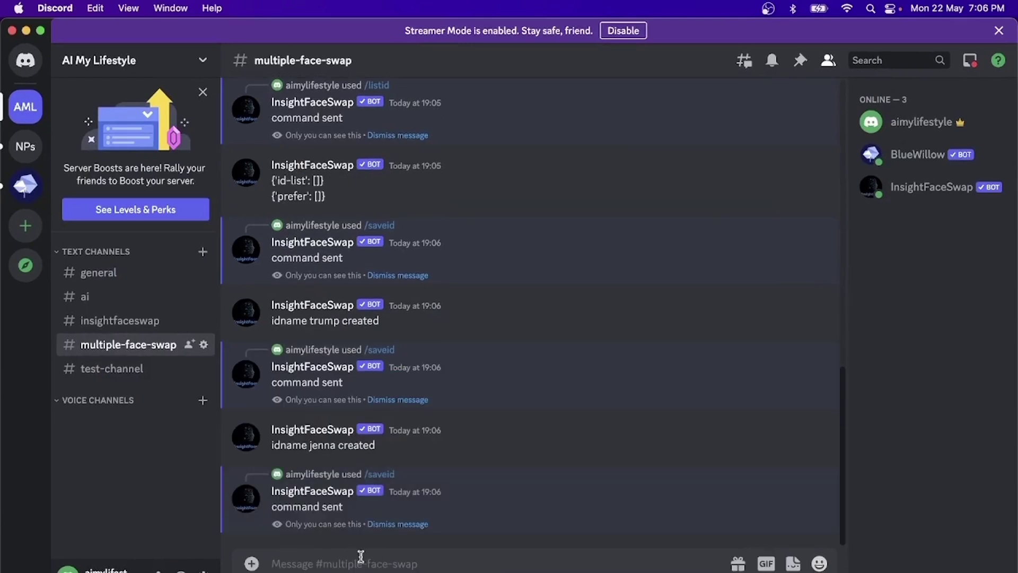
Step: List the registered face IDs with /listid to check the three new entries
type("/")
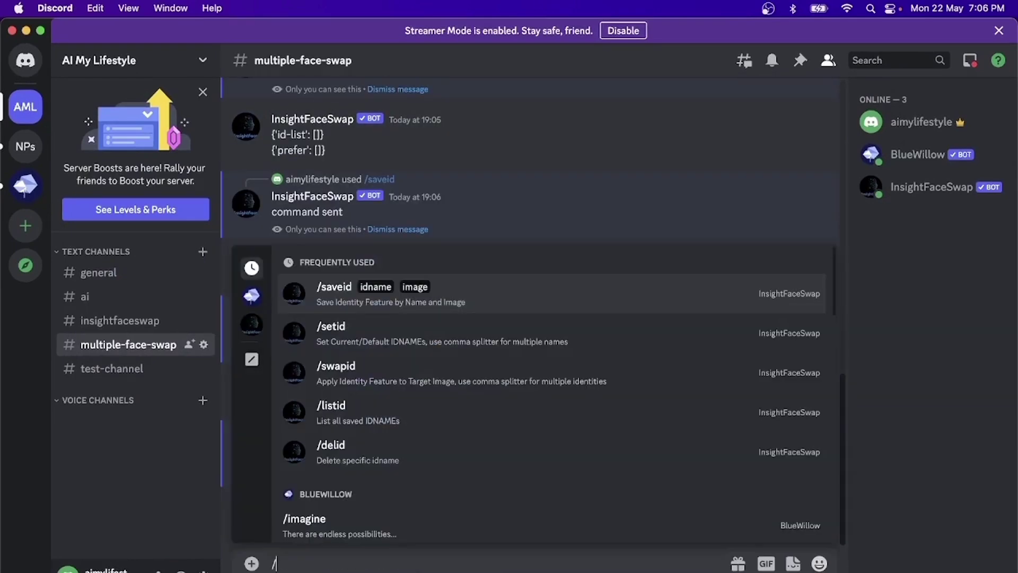
type("listi")
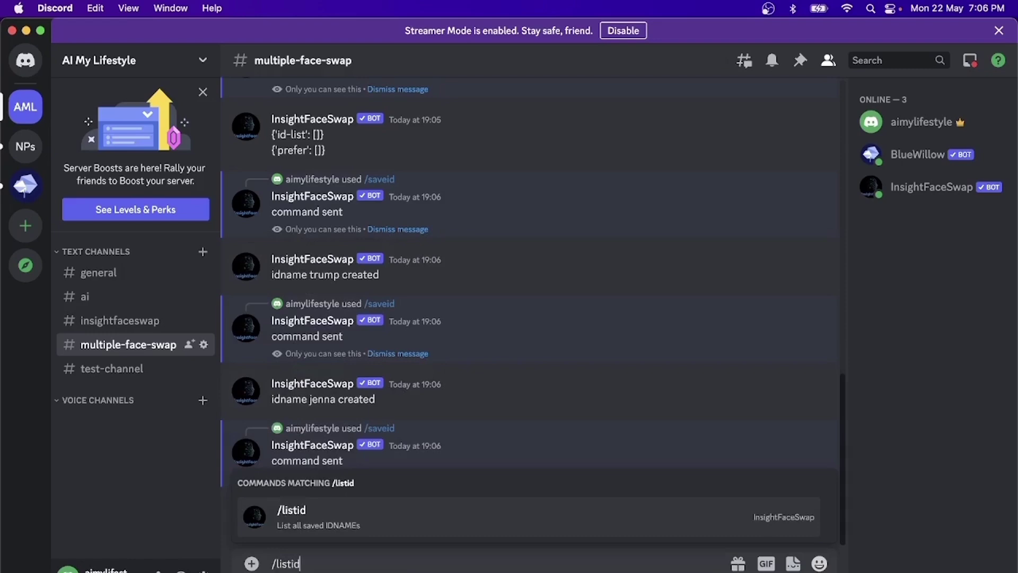
key("Tab")
key("Return")
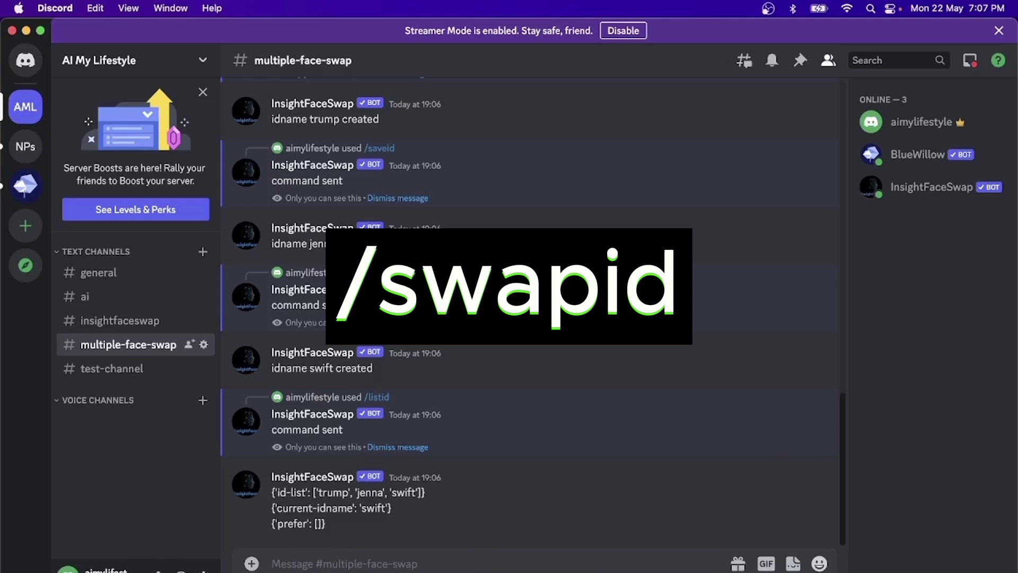
Step: Run /swapid on original.png from the Video 5 Files folder with trump as the idname
type("/swapid")
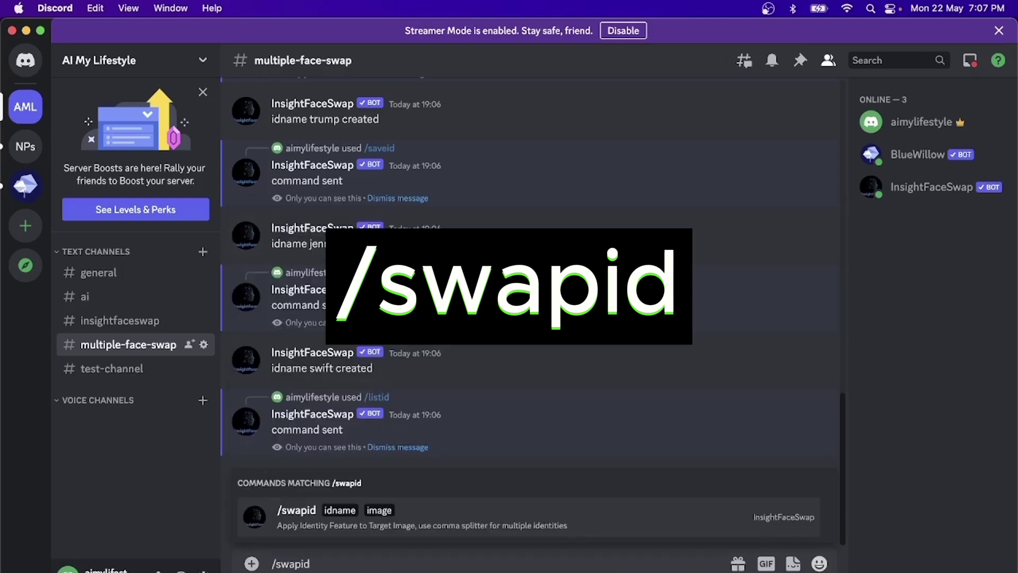
key("Return")
key("super+Tab")
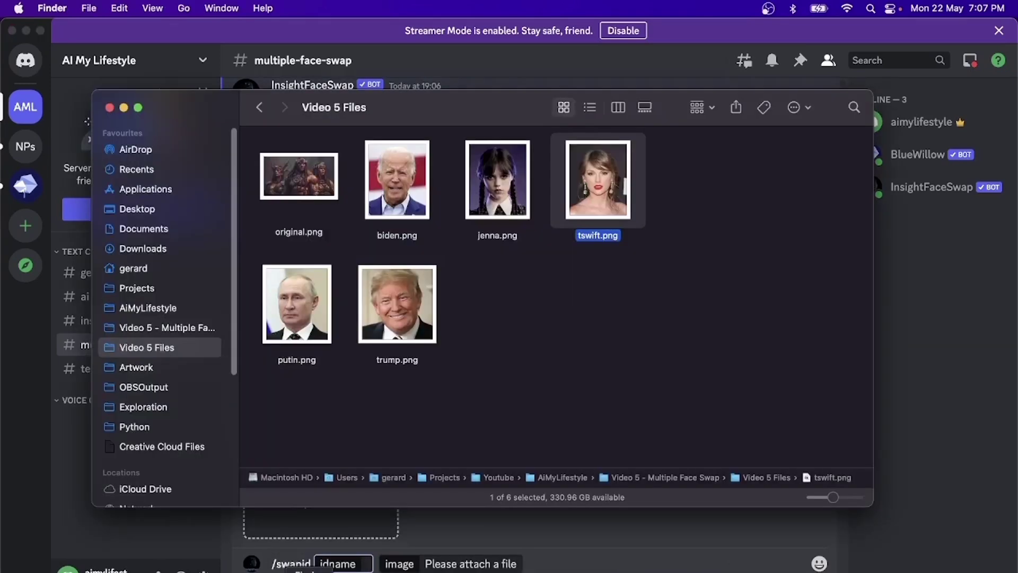
left_click_drag(324, 188, 361, 531)
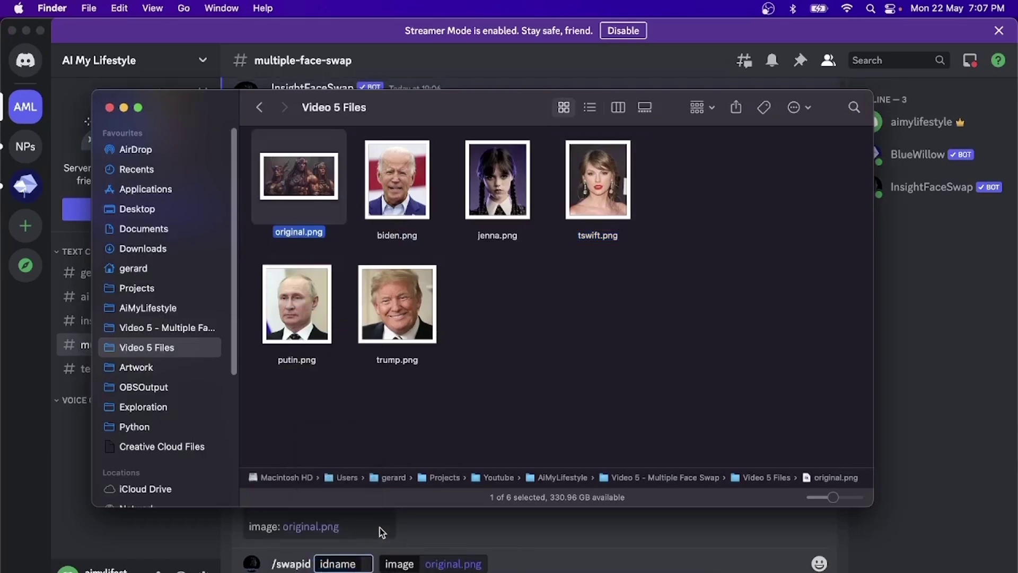
left_click(471, 543)
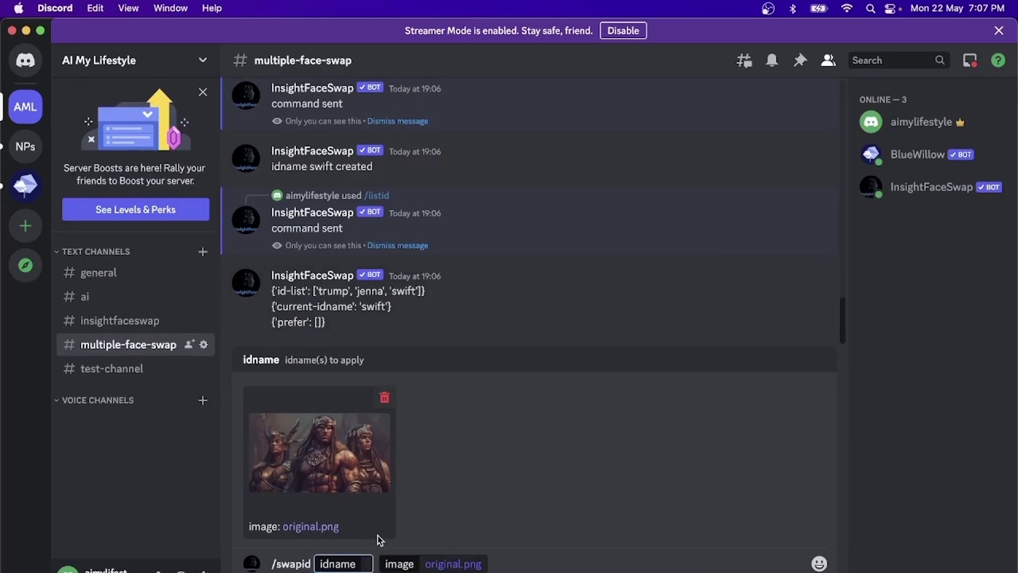
type("trump")
key("Return")
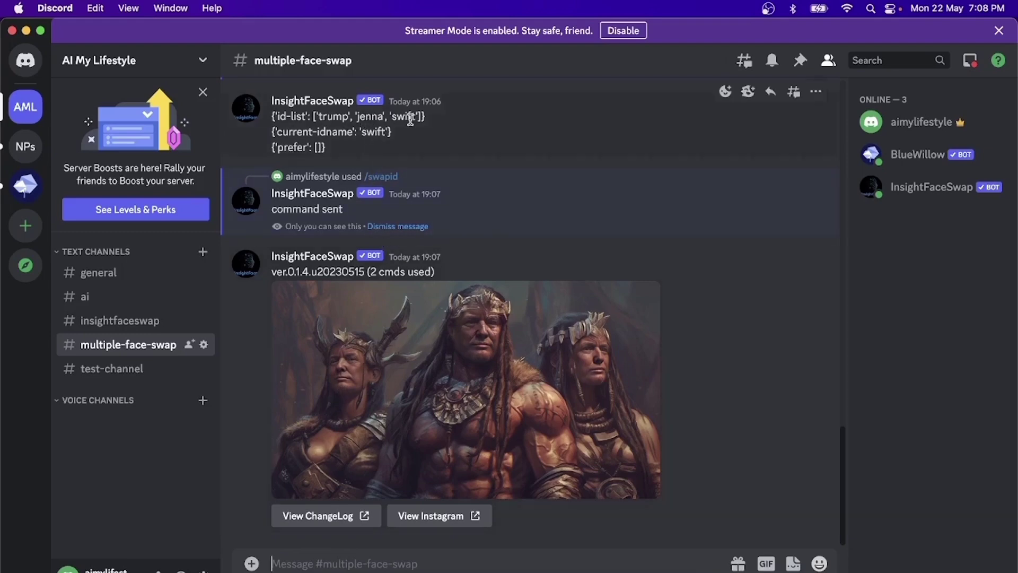
Step: Run /swapid again on original.png, this time applying the jenna idname
left_click(523, 564)
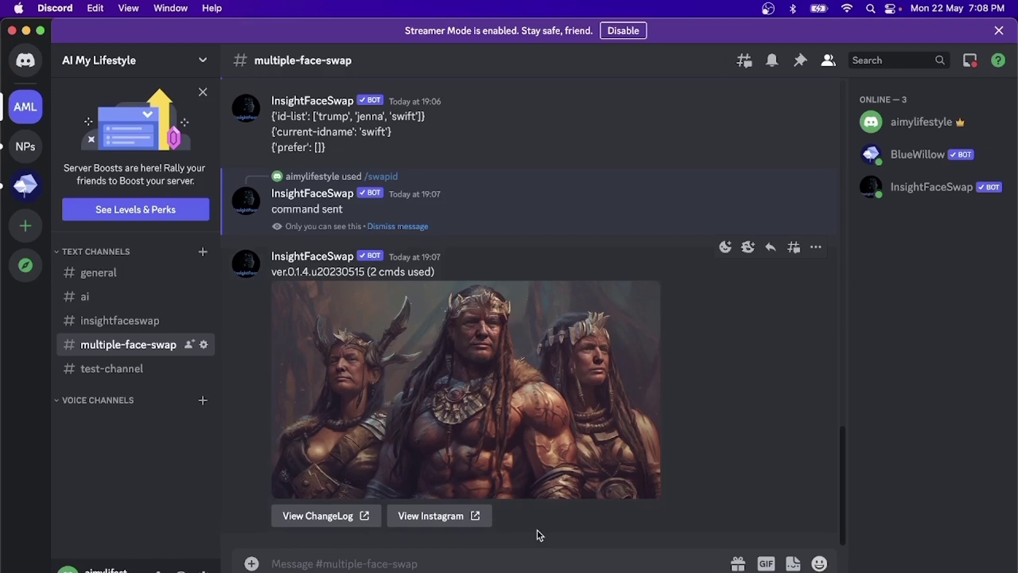
type("/swapid")
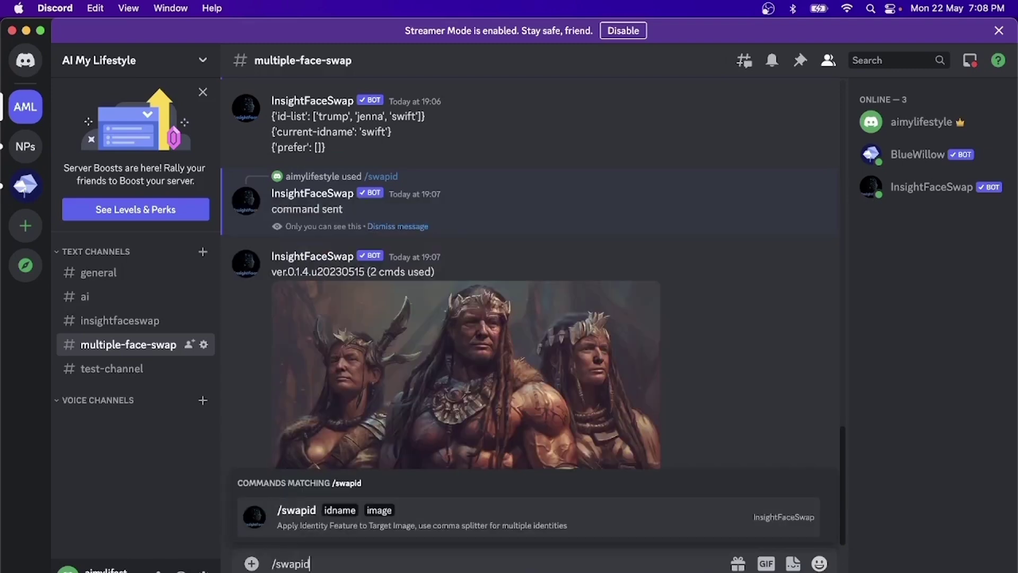
key("Return")
key("super+Tab")
left_click_drag(322, 206, 326, 527)
key("super+Tab")
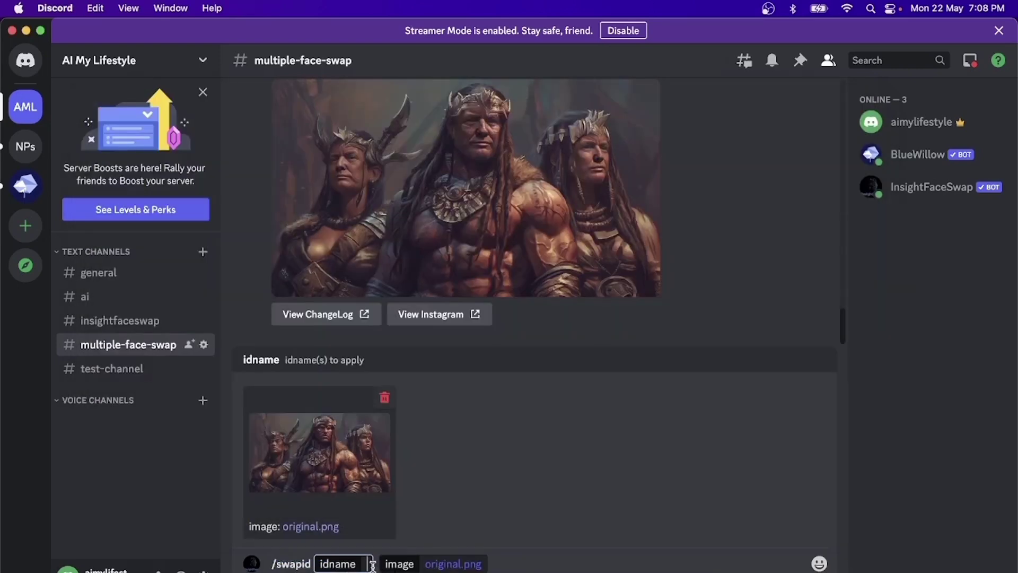
left_click(370, 563)
type("jenna")
key("Return")
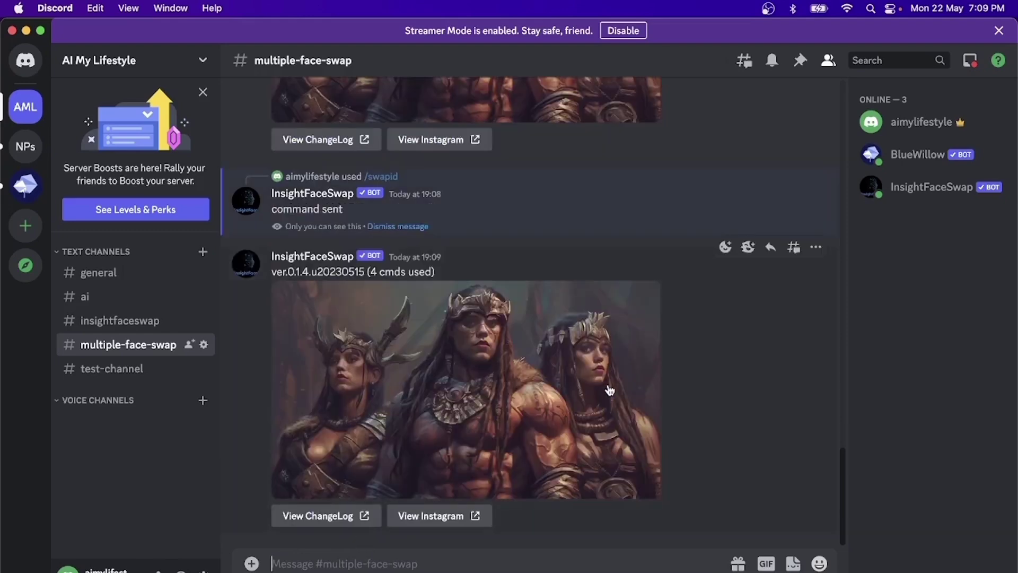
Step: Run /swapid a third time on original.png, using swift as the idname
left_click(350, 565)
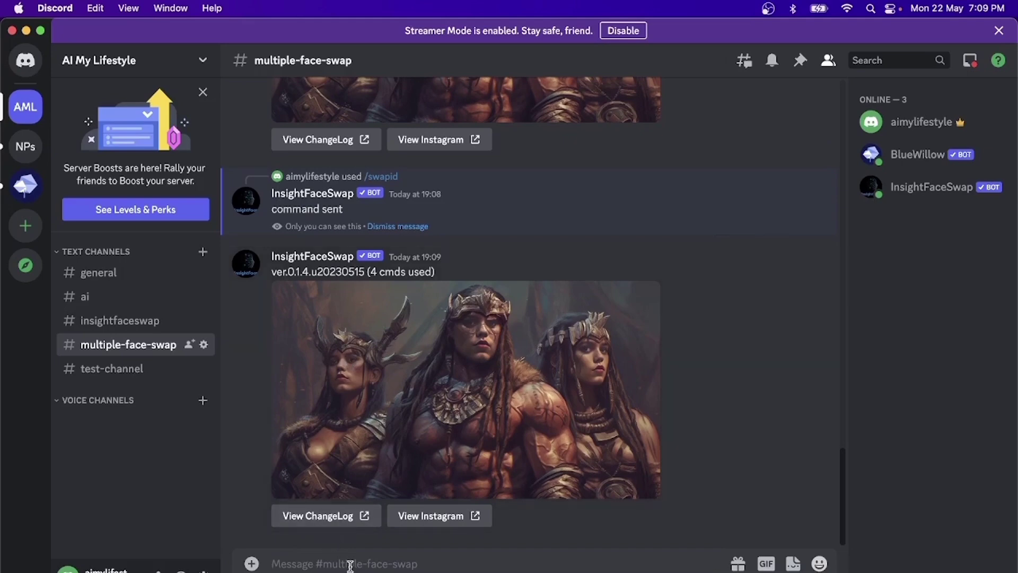
type("/swapid")
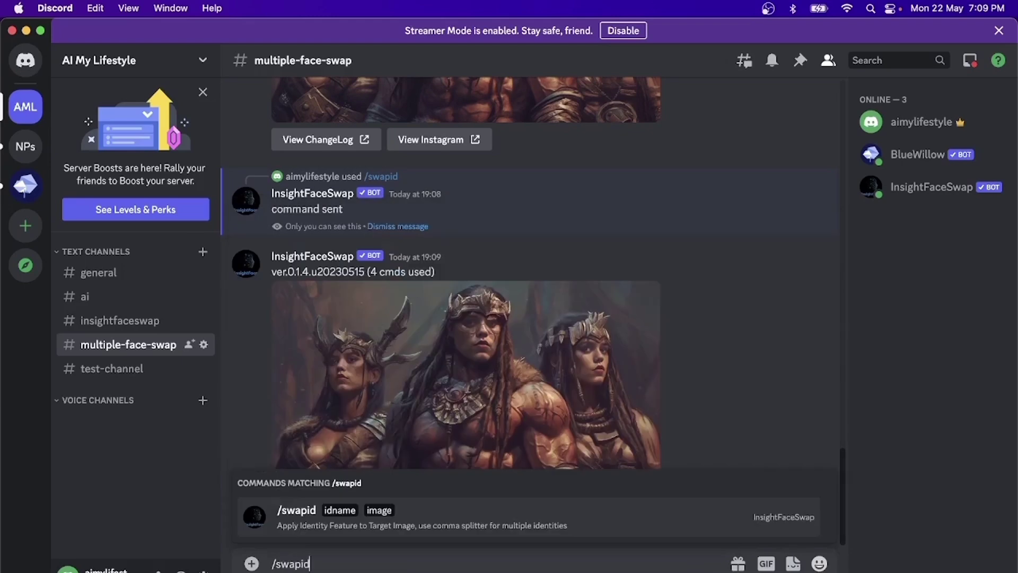
key("Return")
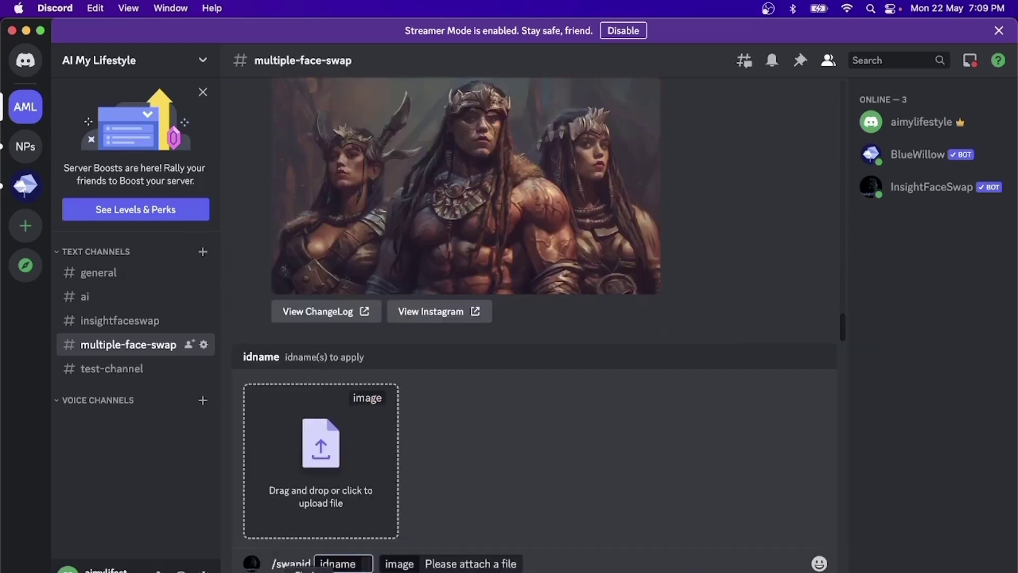
key("super+Tab")
left_click_drag(286, 161, 302, 530)
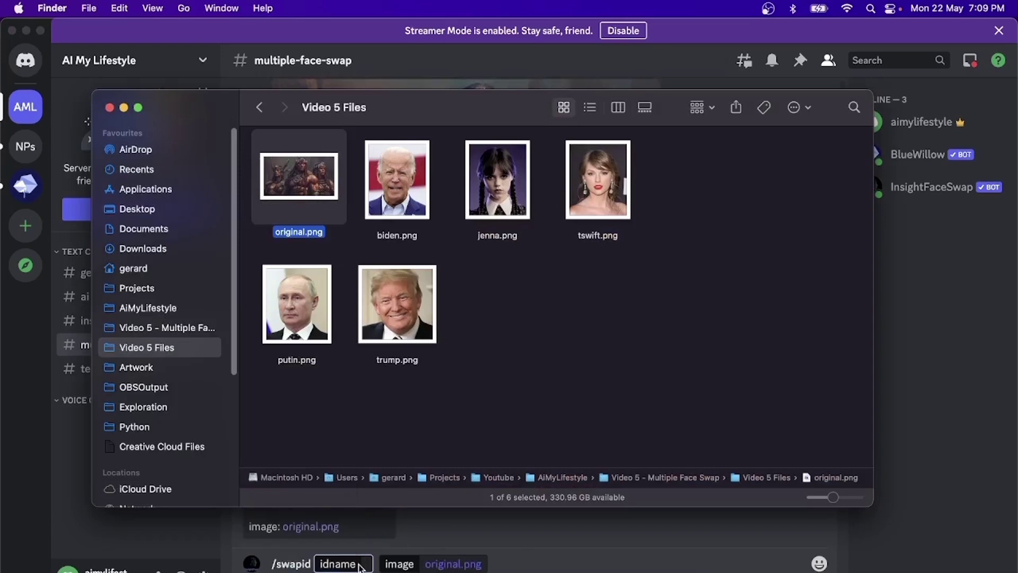
left_click(367, 568)
type("swift")
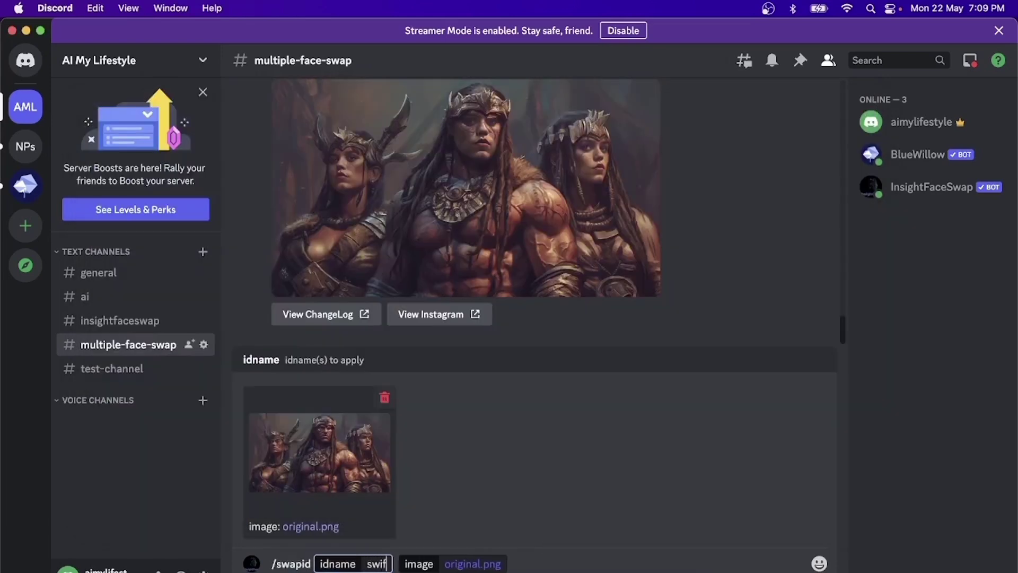
key("Return")
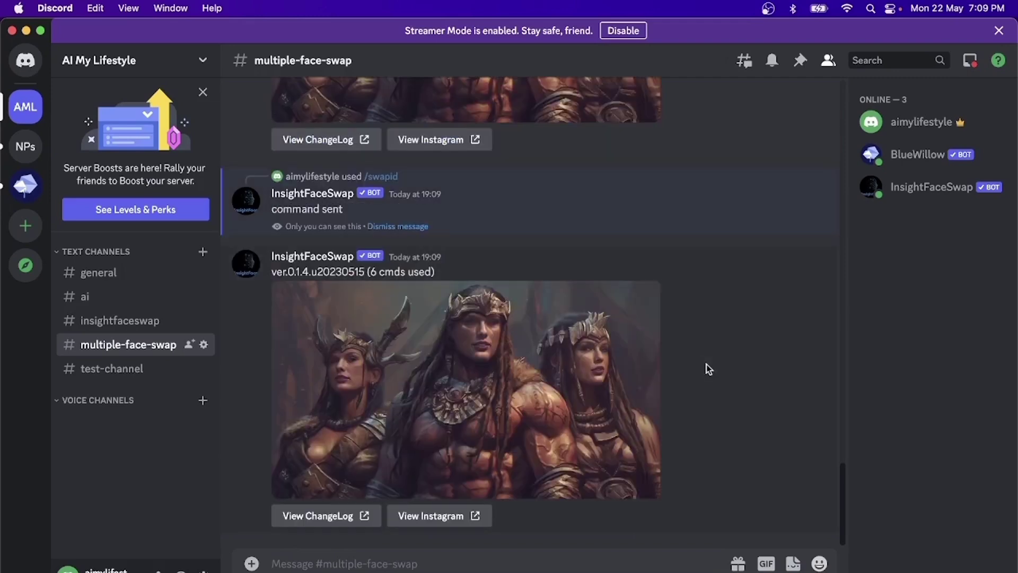
Step: Save the image swapped with the trump face to the Video 5 Files folder as face1.jpg
scroll(709, 369, "up", 10)
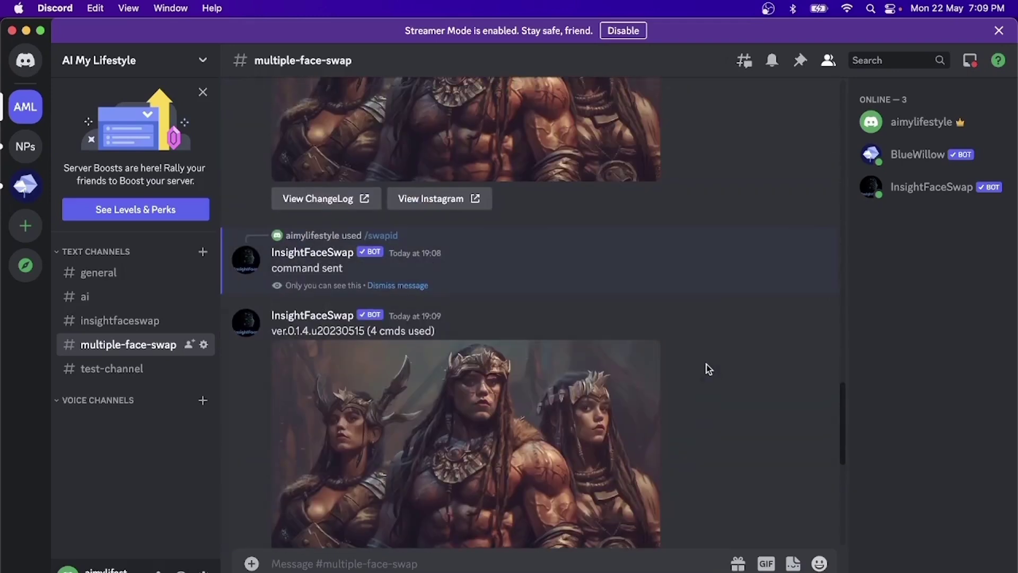
scroll(710, 369, "up", 3)
right_click(556, 255)
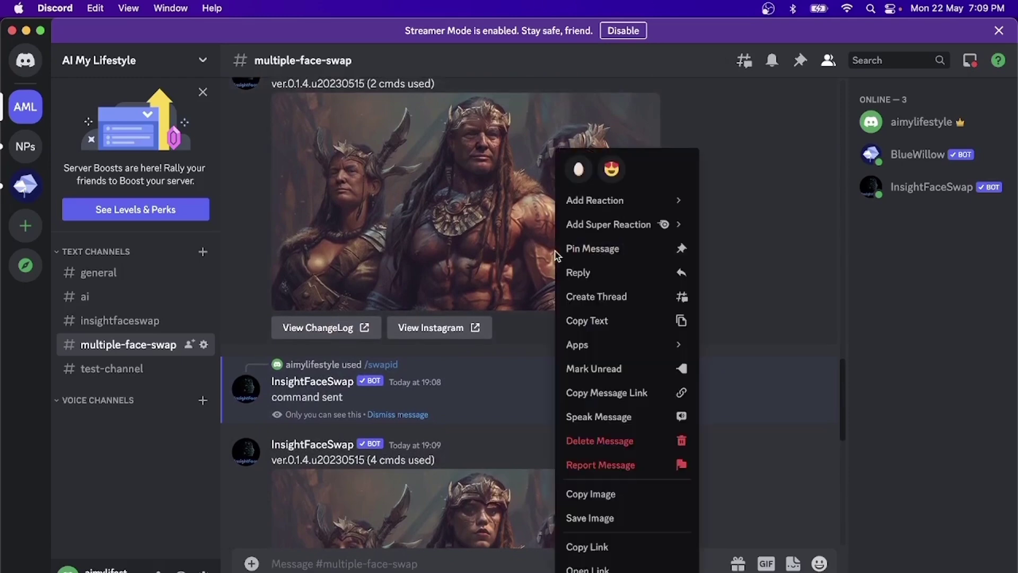
left_click(631, 518)
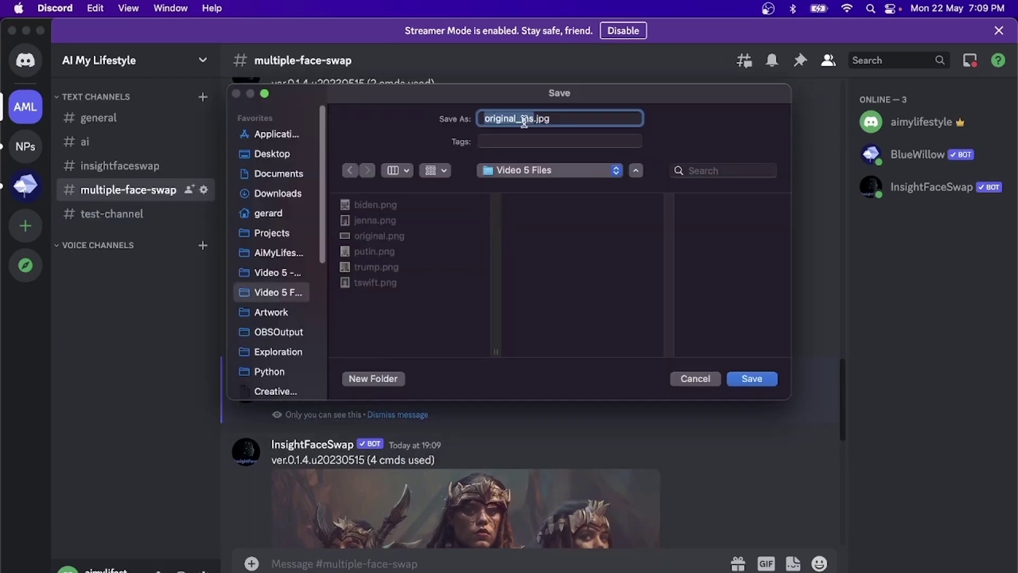
type("face1")
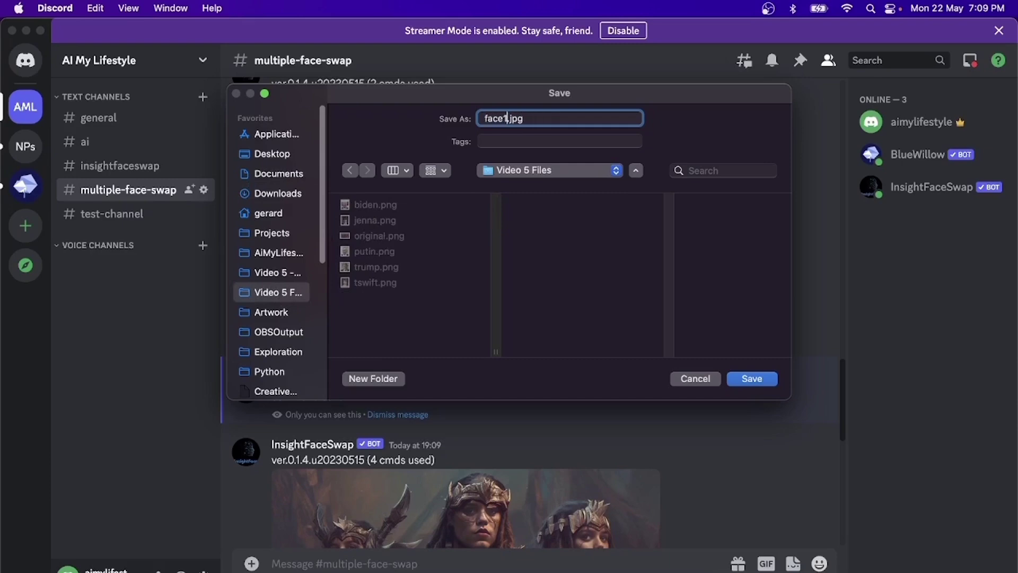
key("Return")
Step: Save the image swapped with the jenna face to the Video 5 Files folder as face2.jpg
scroll(620, 290, "down", 5)
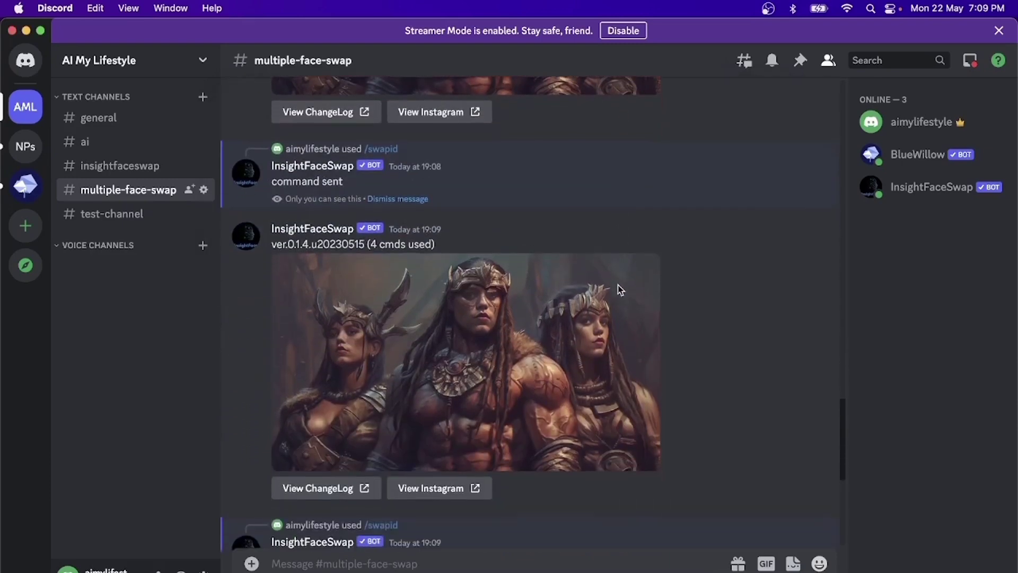
scroll(621, 290, "down", 2)
right_click(559, 295)
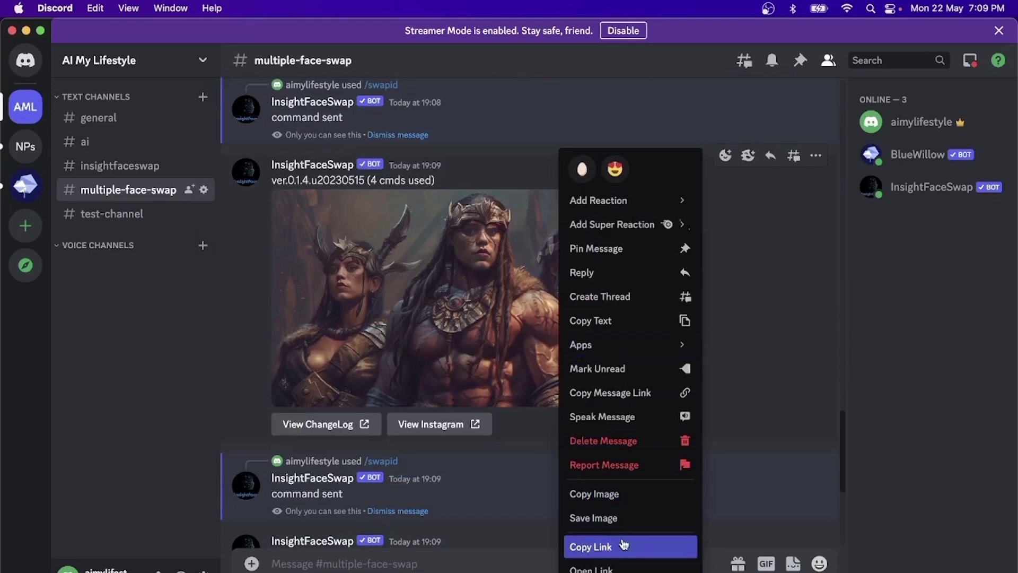
left_click(624, 521)
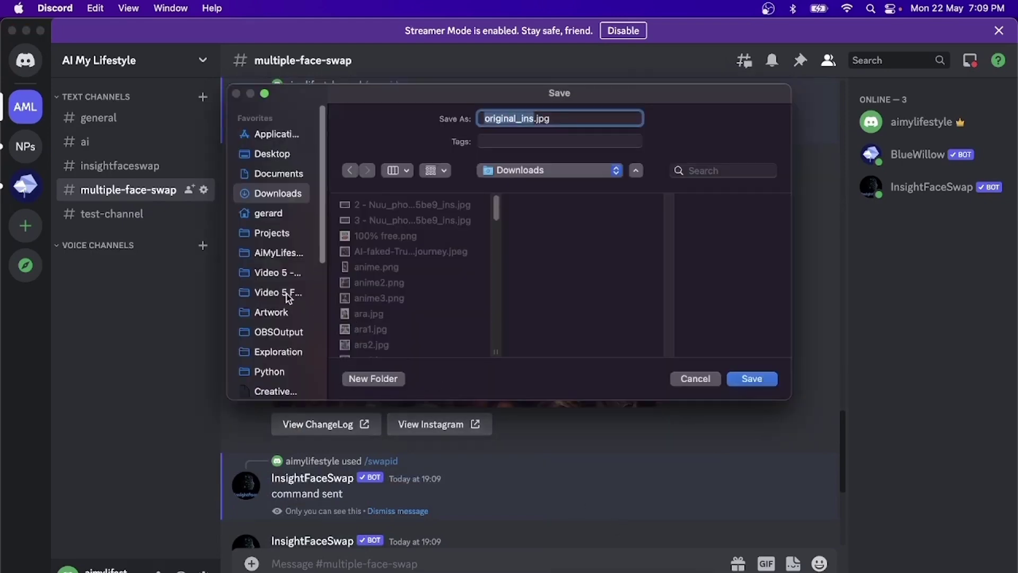
left_click(287, 298)
type("fac")
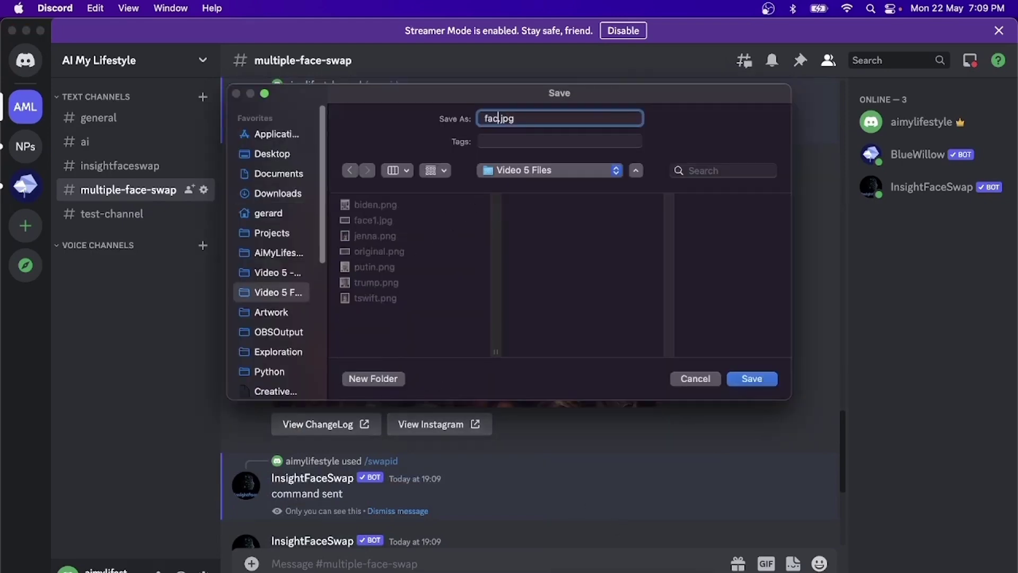
type("e2")
key("Return")
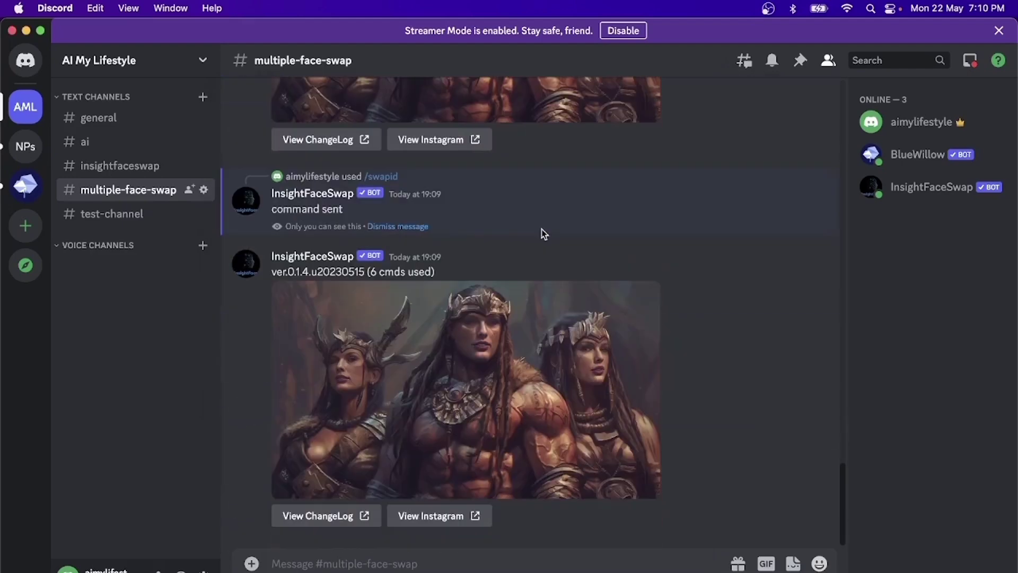
Step: Save the image swapped with the swift face to the Video 5 Files folder as face3.jpg
right_click(519, 367)
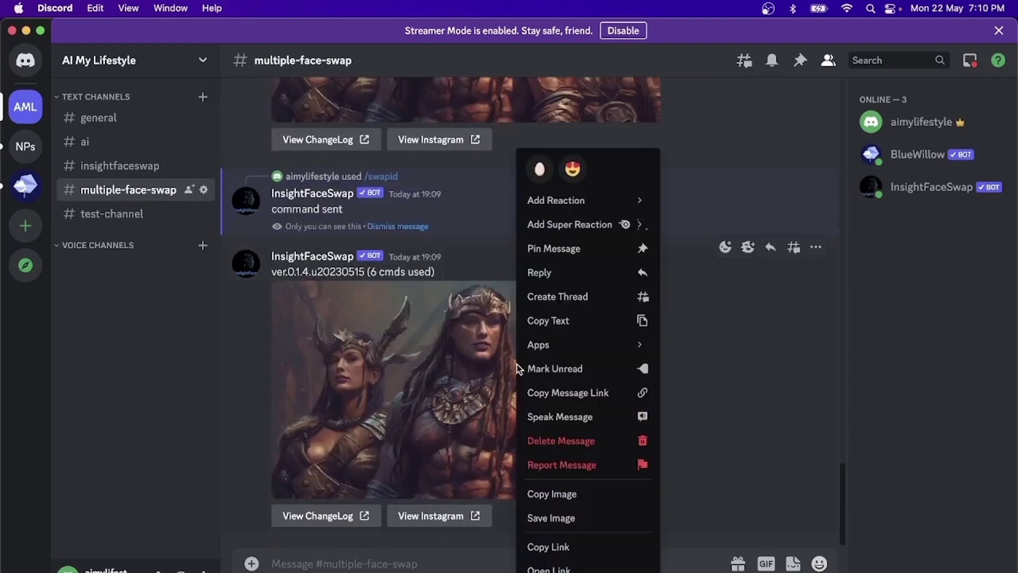
left_click(574, 532)
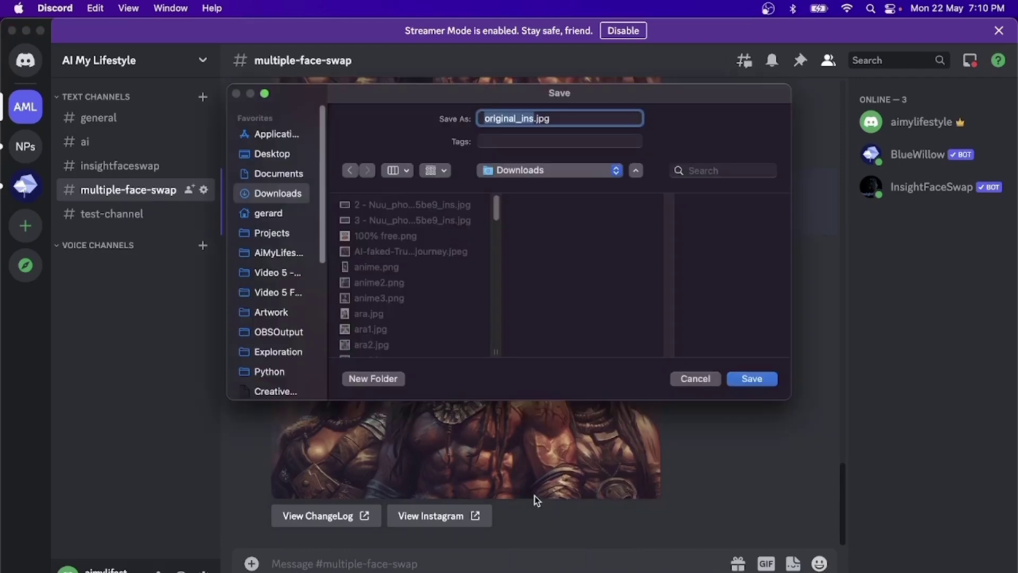
left_click(289, 295)
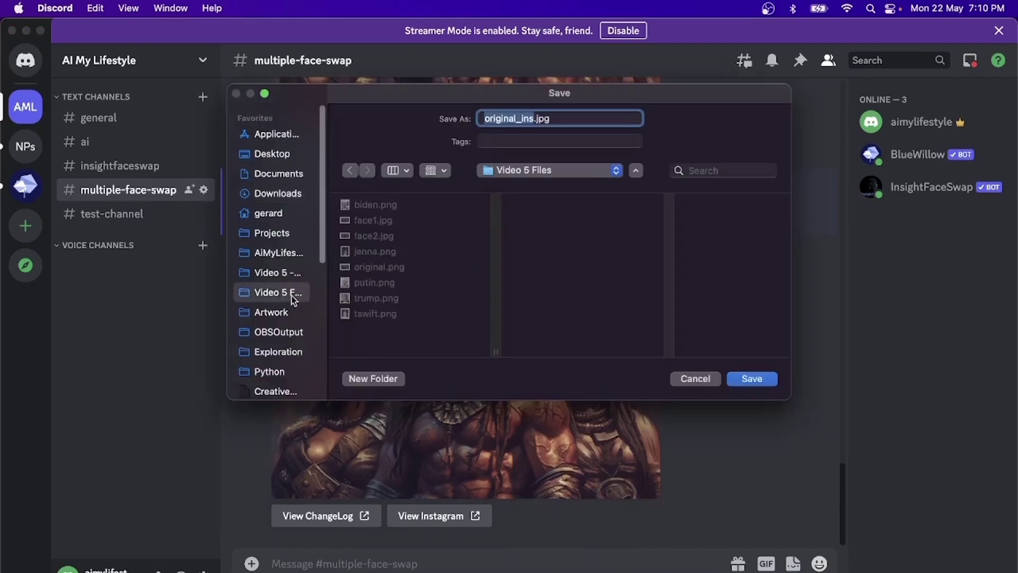
type("tswift")
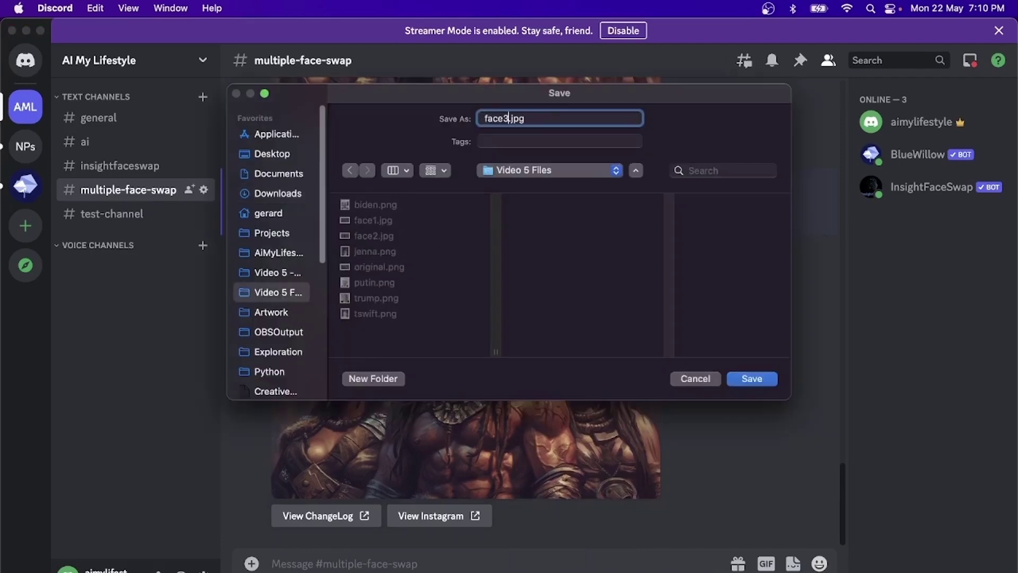
key("Return")
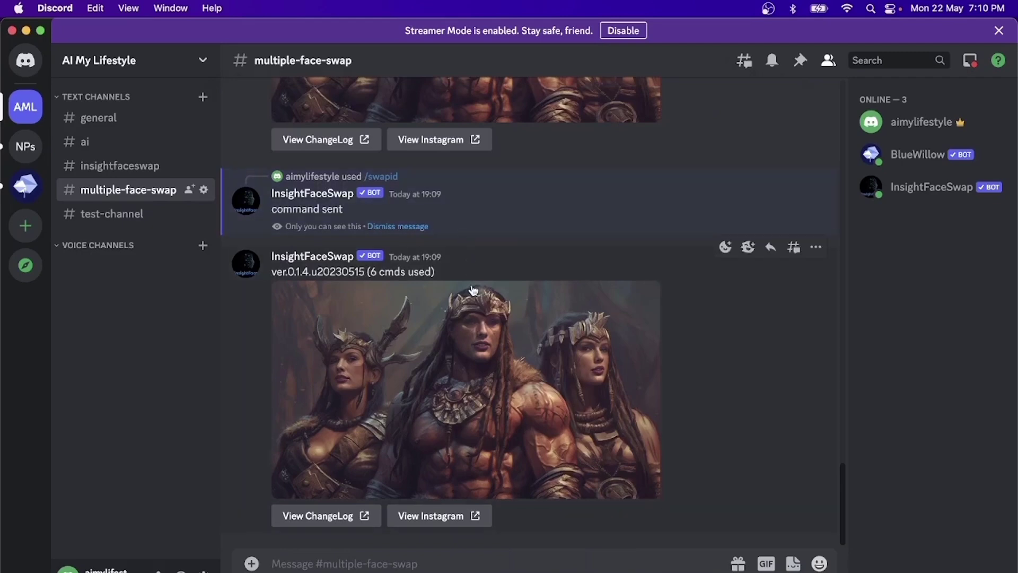
scroll(475, 290, "up", 3)
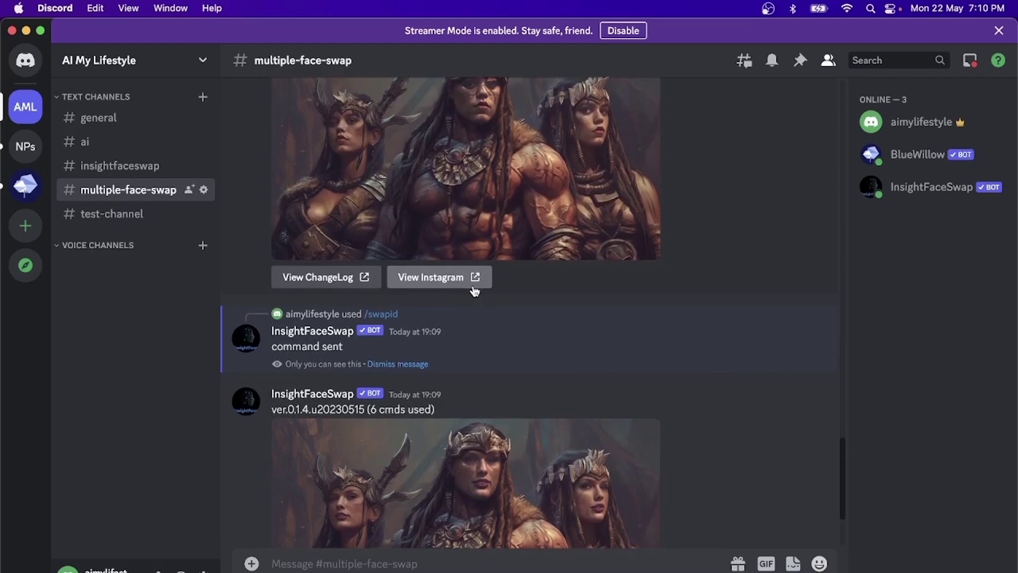
key("super+Tab")
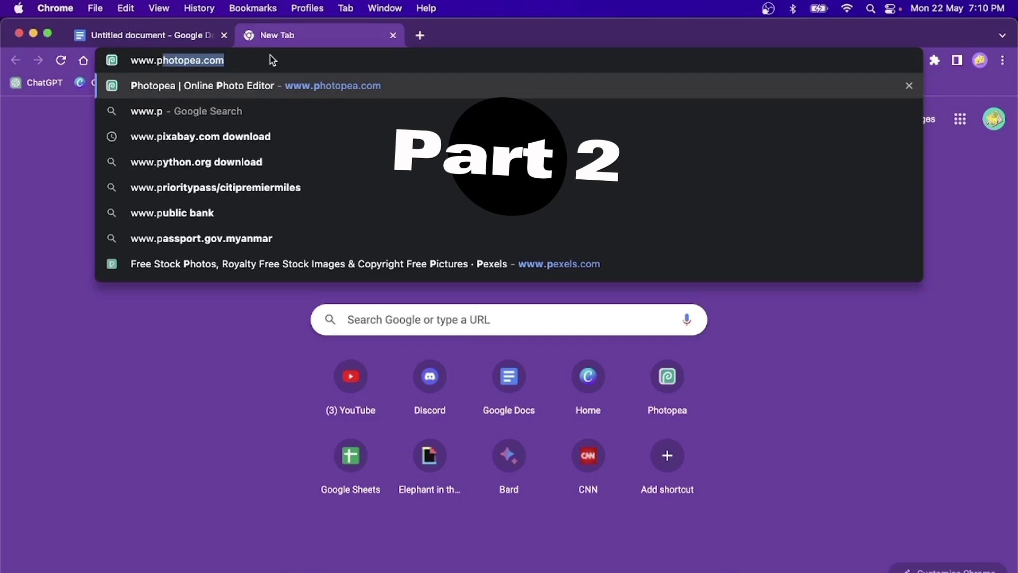
key("Return")
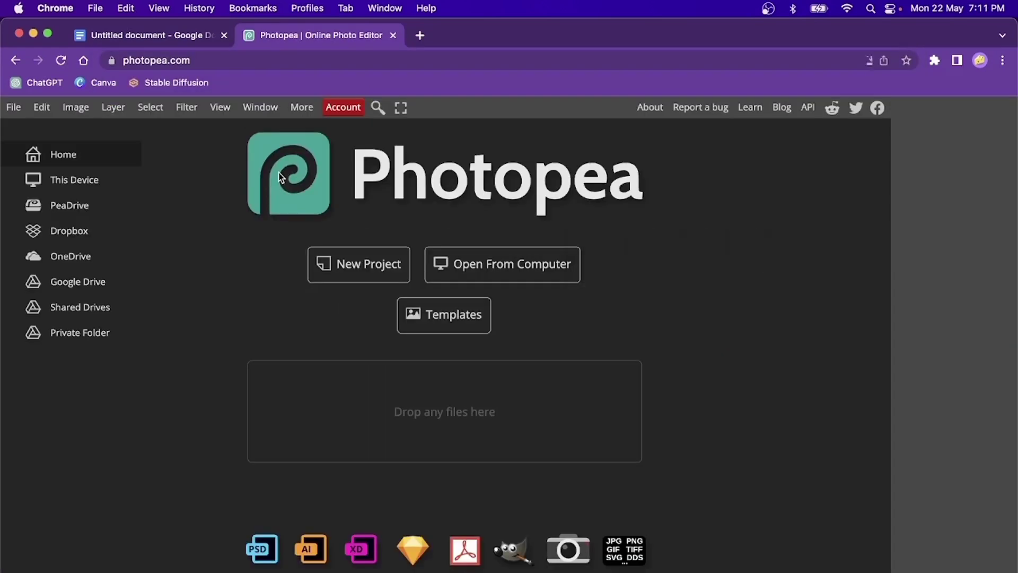
Step: Open original.png from the Video 5 Files folder, showing the folder's files as icons
left_click(503, 277)
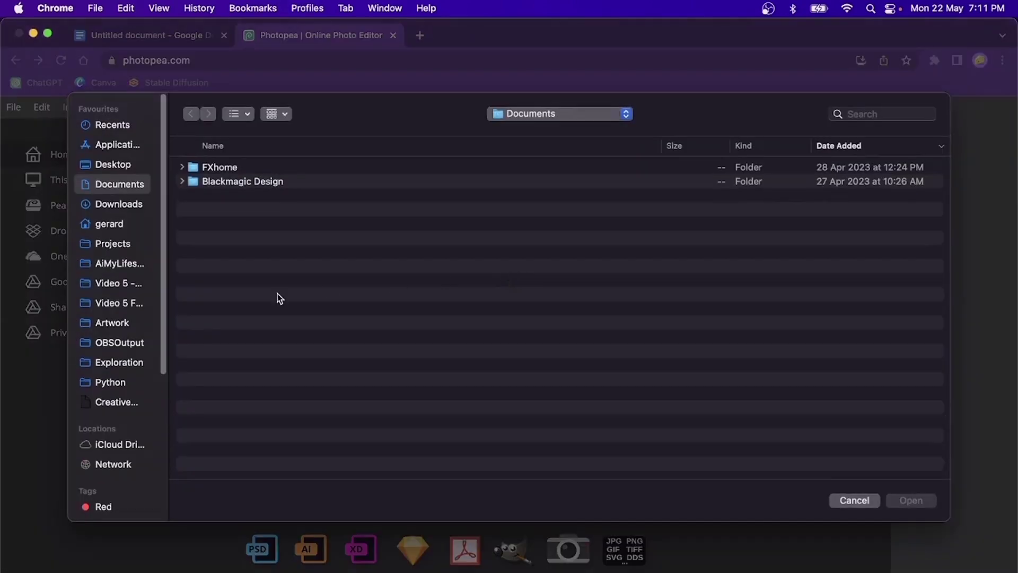
left_click(119, 303)
left_click(236, 114)
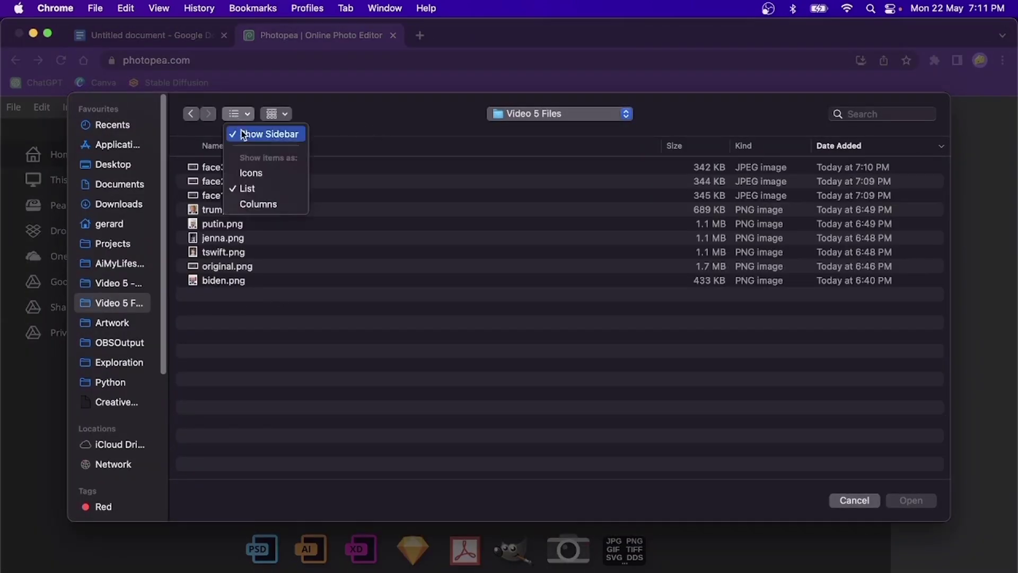
left_click(249, 174)
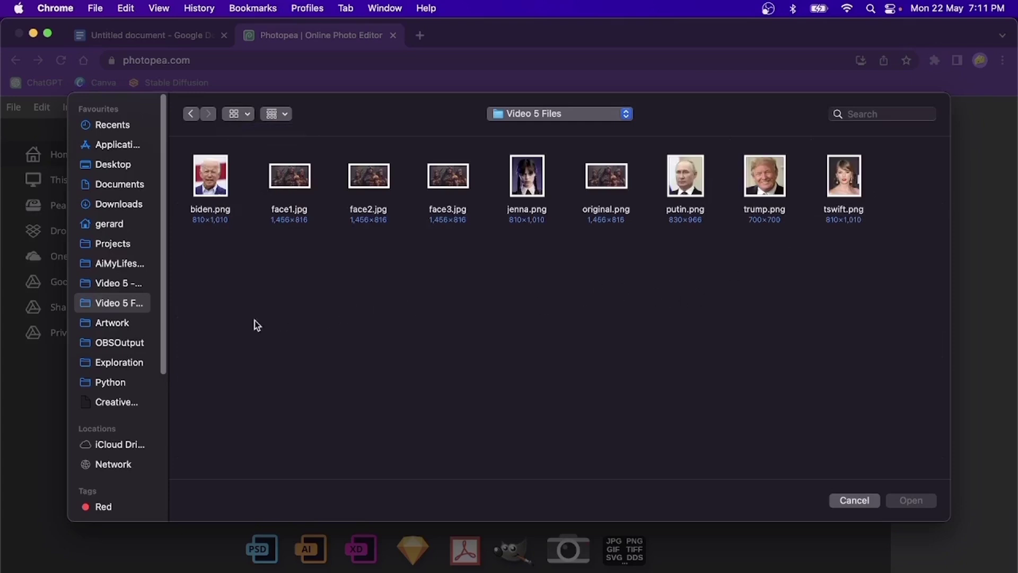
left_click(605, 180)
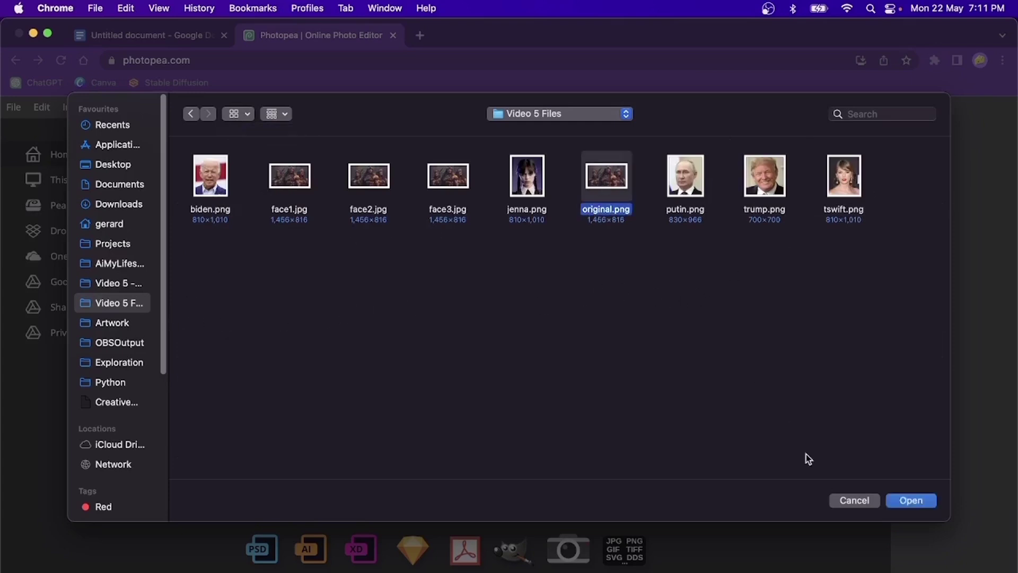
left_click(901, 506)
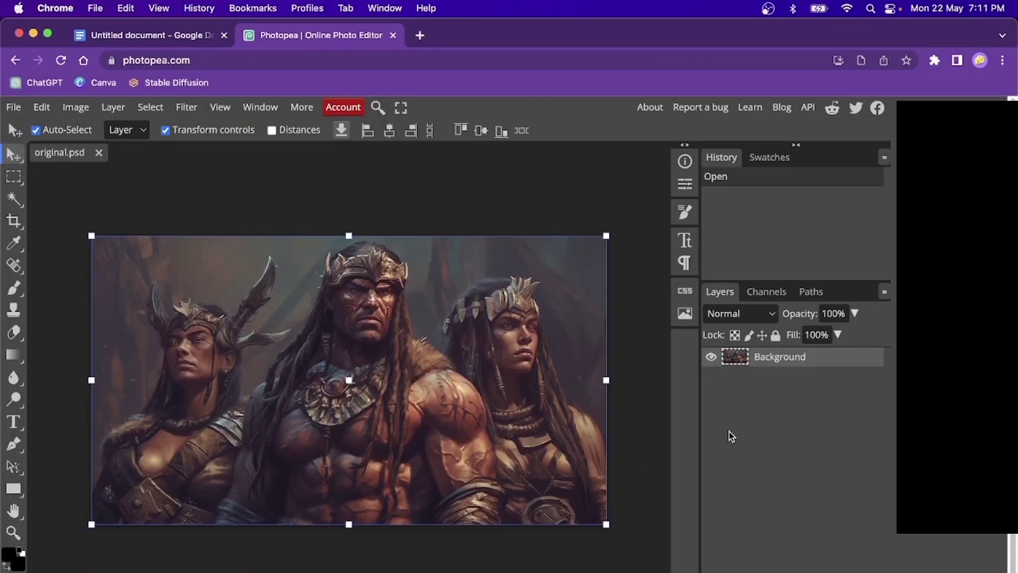
Step: Place face1.jpg, face2.jpg and face3.jpg from the Video 5 Files folder into original.psd as stacked layers above the Background
left_click(446, 562)
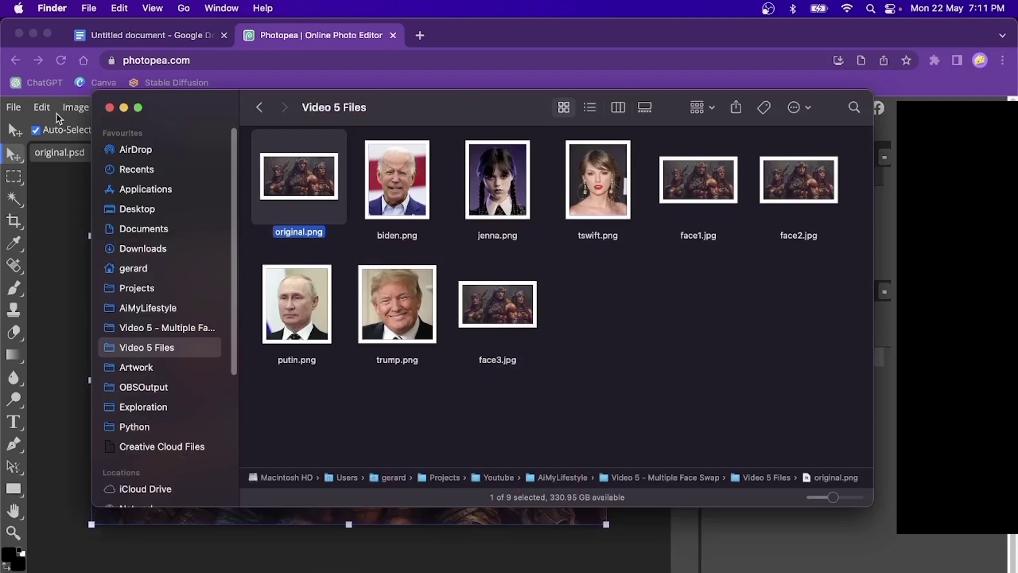
left_click_drag(93, 103, 295, 103)
left_click_drag(716, 180, 259, 361)
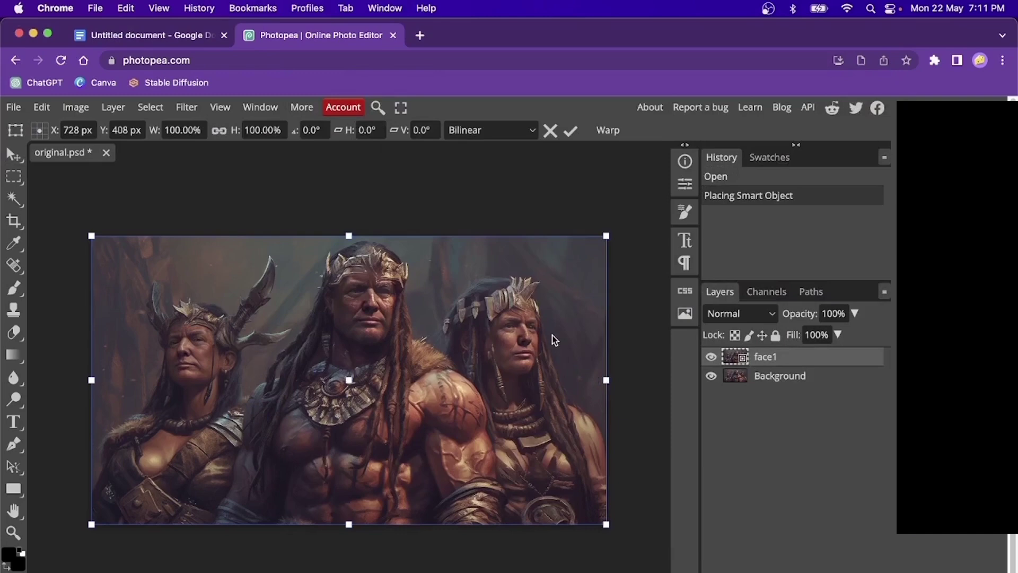
key("super+Tab")
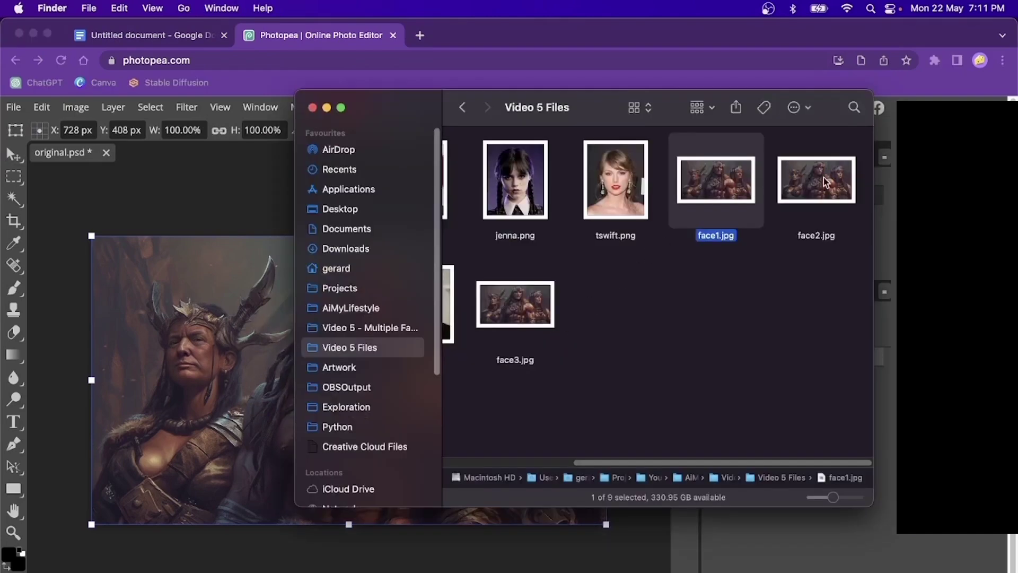
left_click_drag(825, 177, 254, 345)
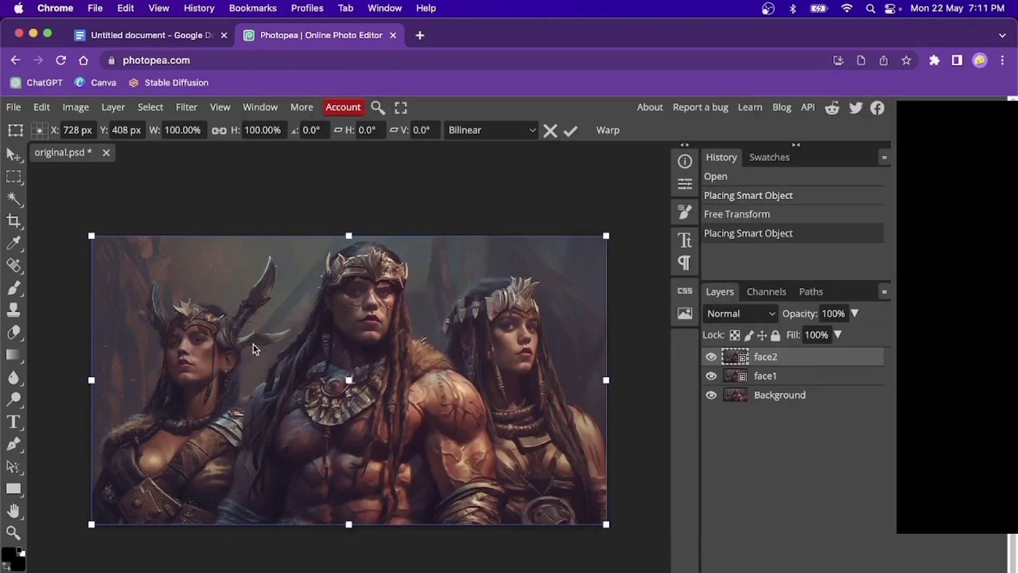
key("super+Tab")
left_click_drag(516, 305, 244, 331)
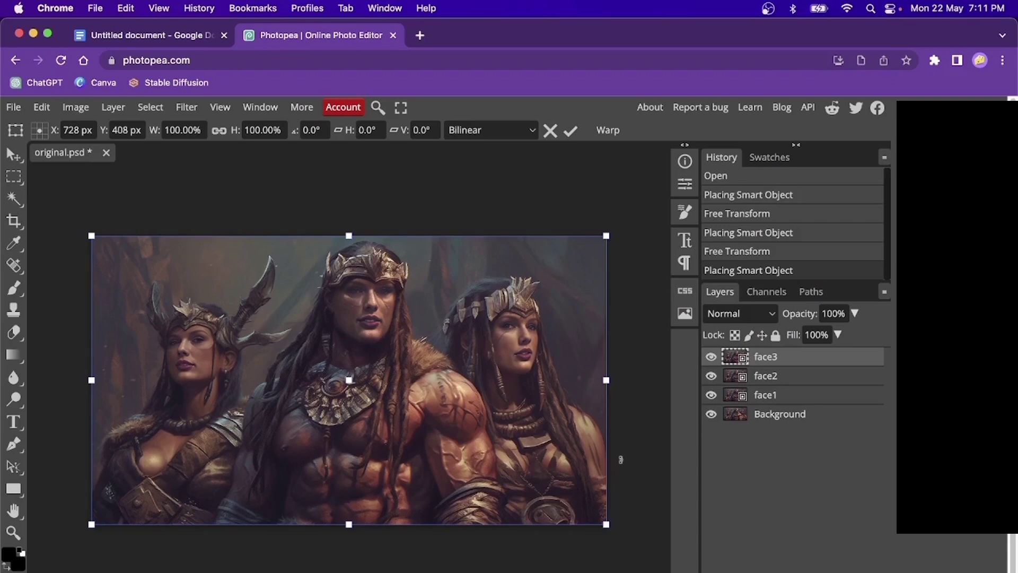
Step: Rasterize the face1, face2 and face3 smart object layers
right_click(762, 401)
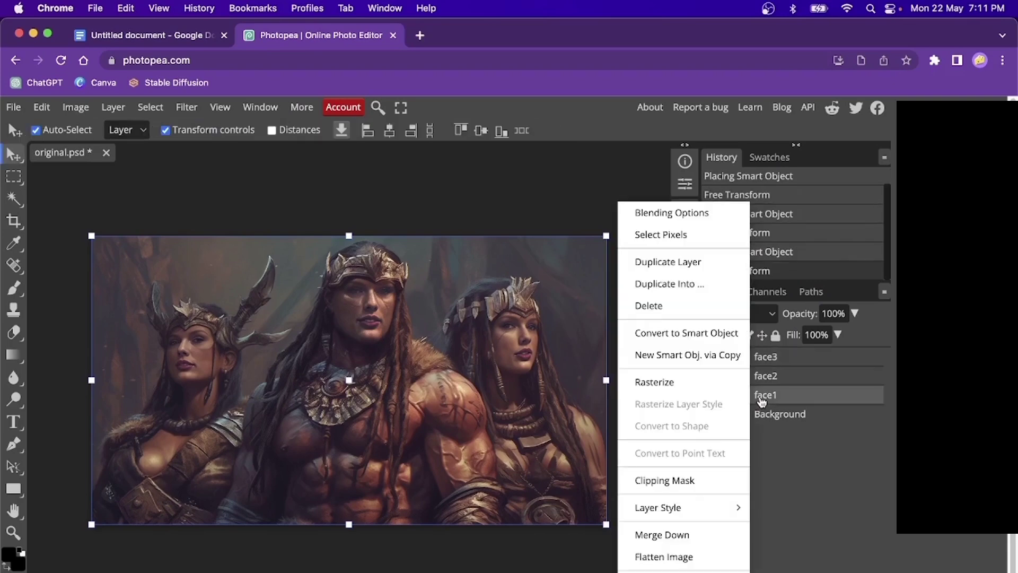
left_click(717, 386)
right_click(757, 377)
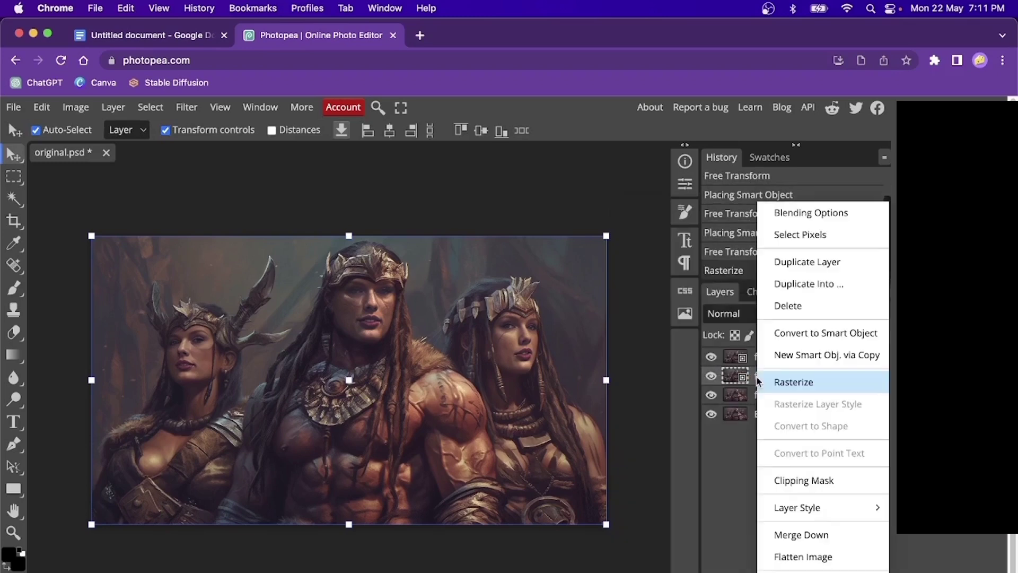
left_click(803, 386)
right_click(778, 363)
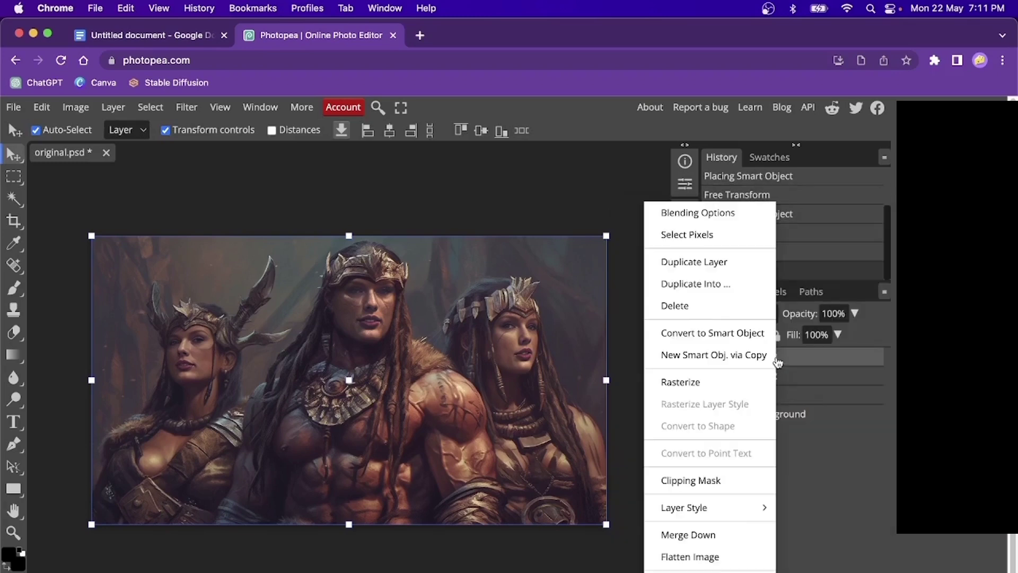
left_click(759, 381)
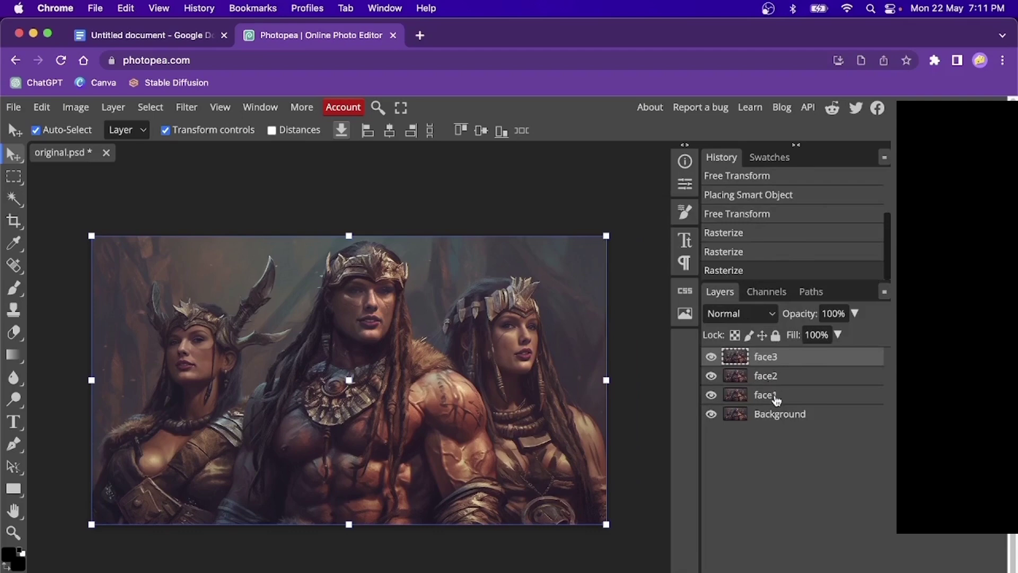
Step: Add a raster mask to each of the face1, face2 and face3 layers
left_click(773, 397)
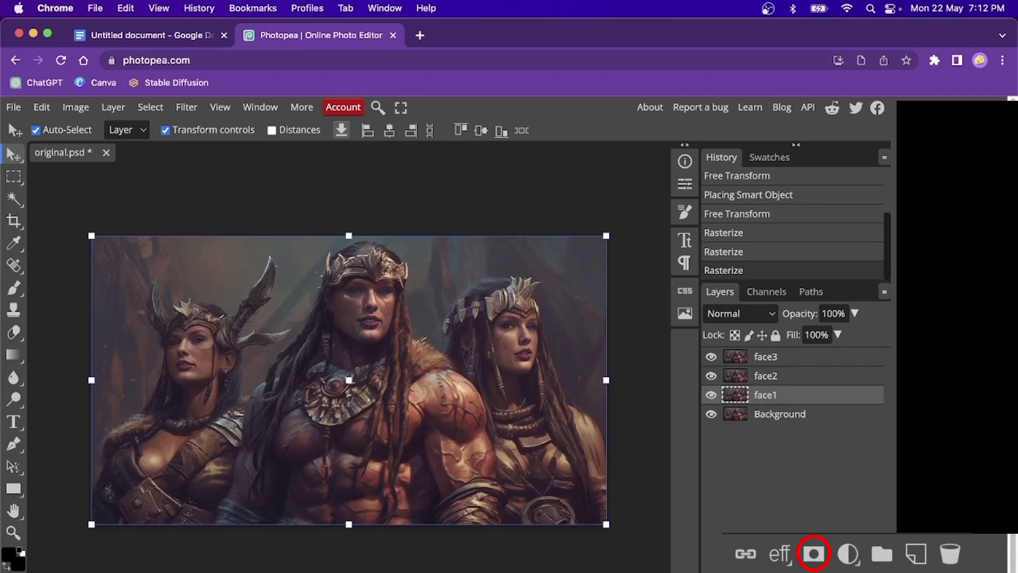
left_click(780, 563)
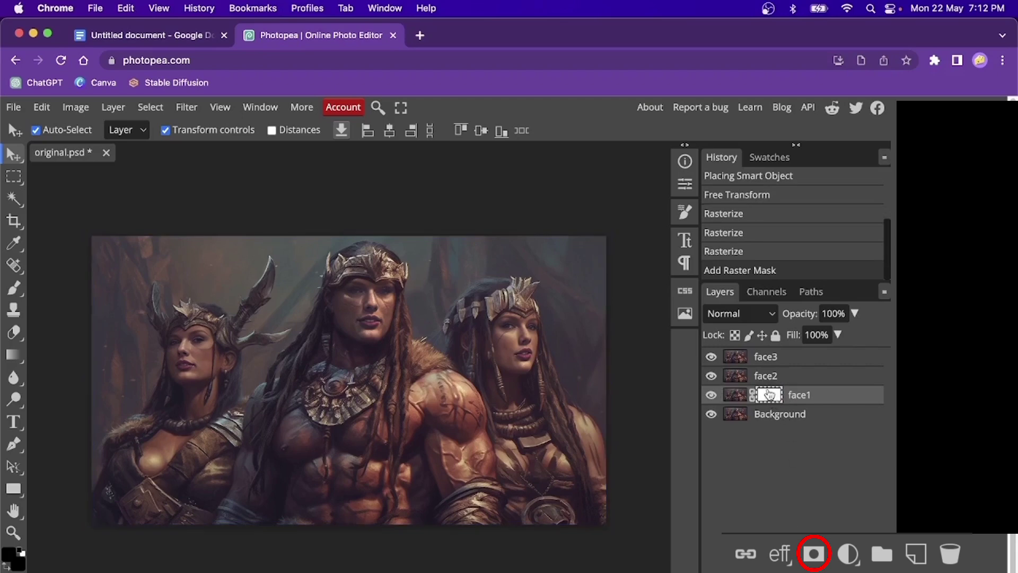
left_click(768, 377)
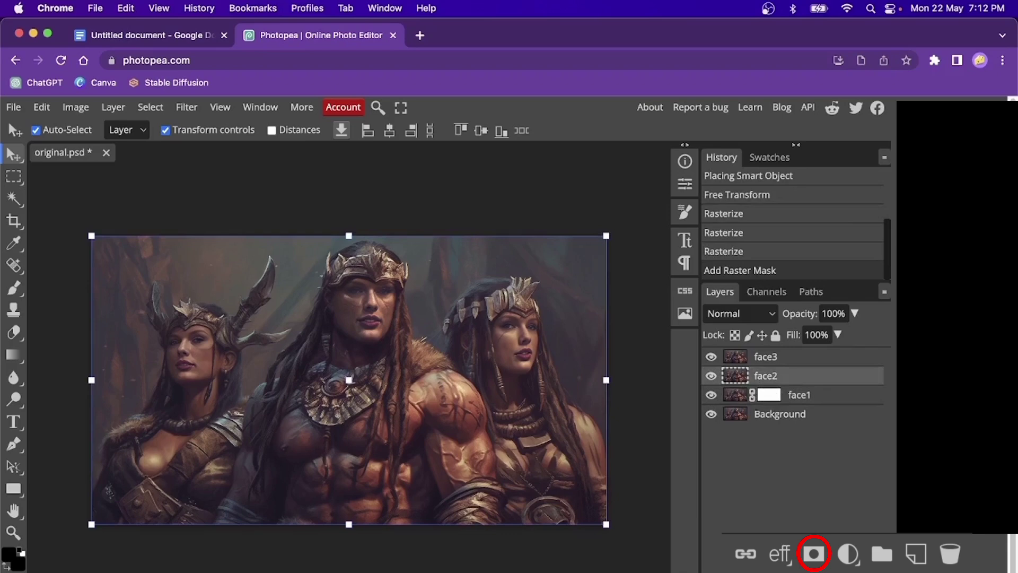
left_click(814, 553)
left_click(766, 357)
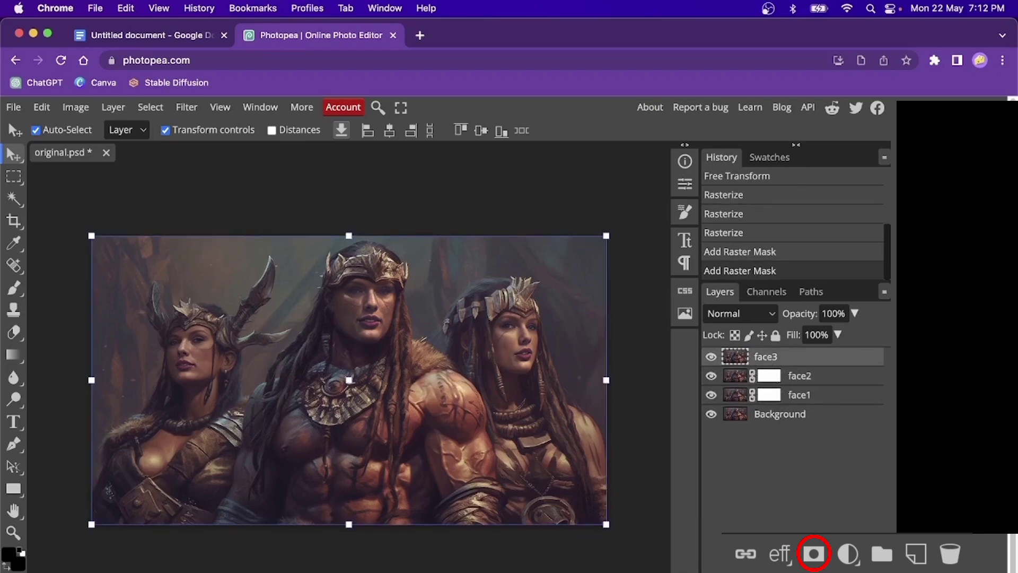
left_click(814, 553)
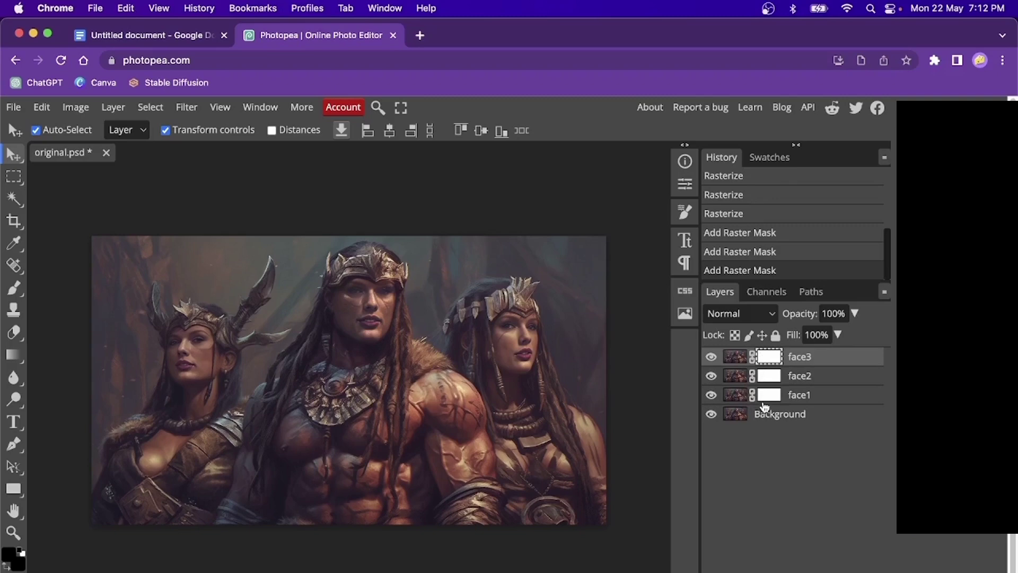
Step: Invert the raster masks of the face1, face2 and face3 layers to black, leaving density and feather as they are
left_click(772, 397)
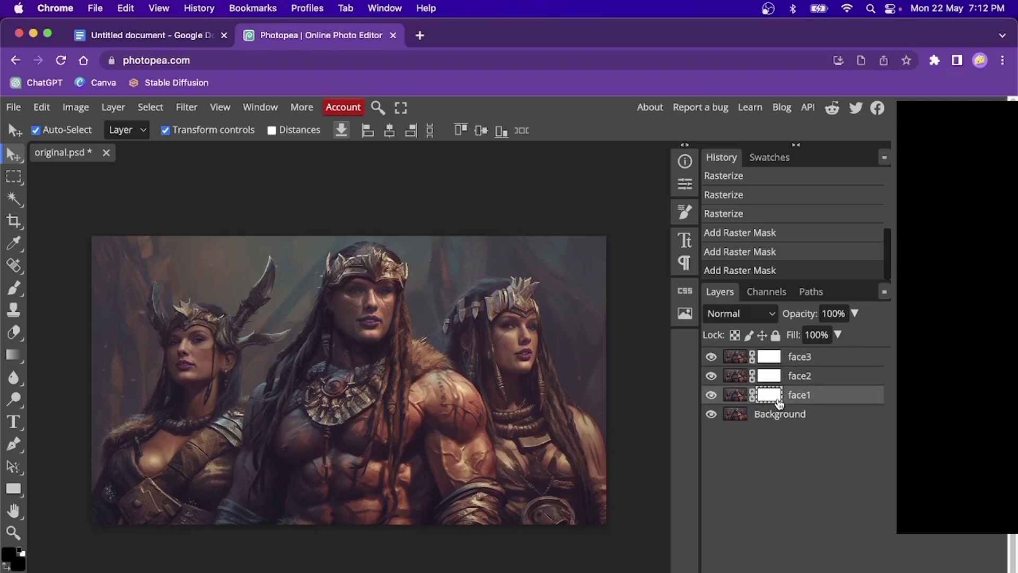
left_click(685, 191)
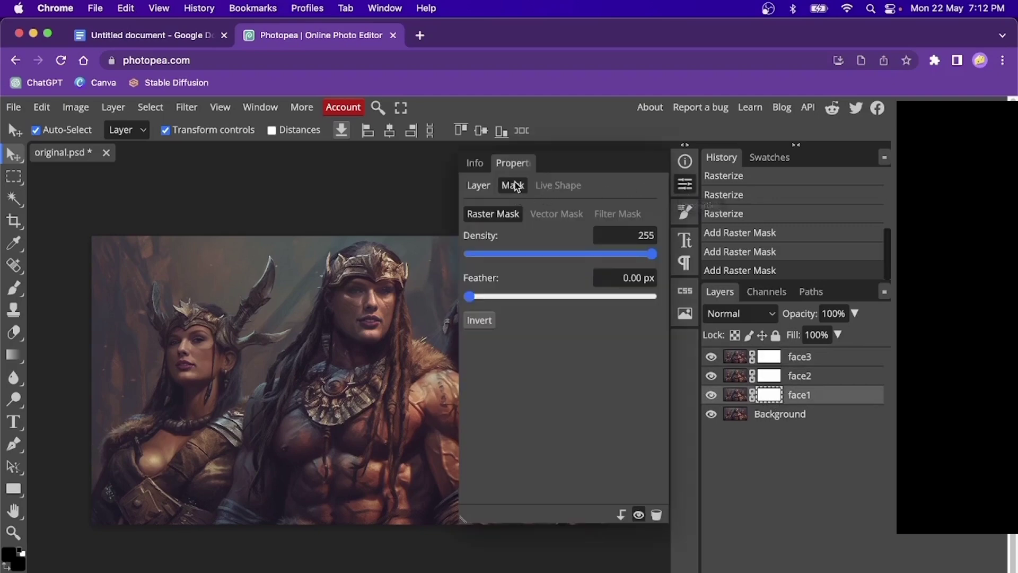
left_click(479, 320)
left_click(770, 377)
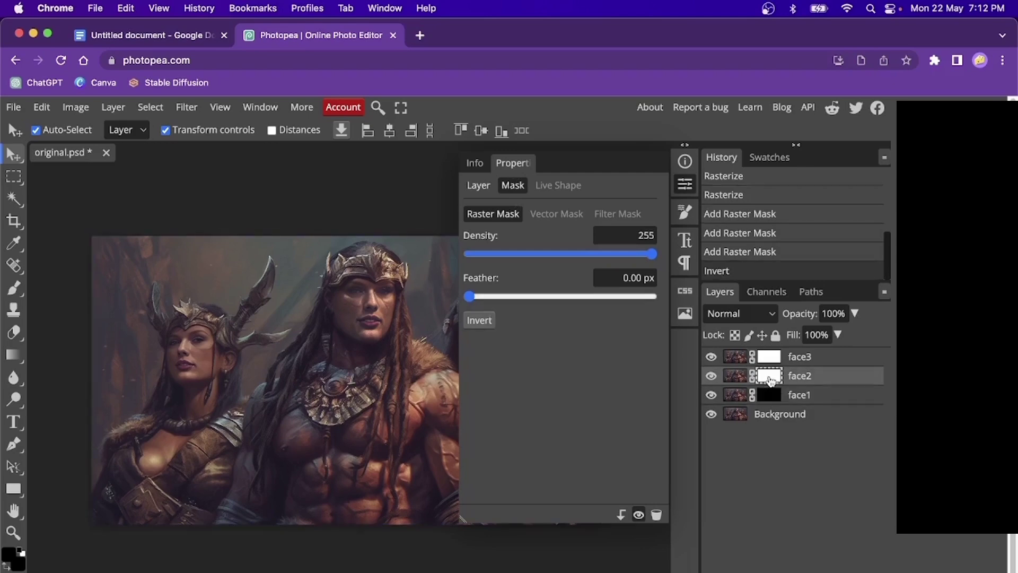
left_click(479, 320)
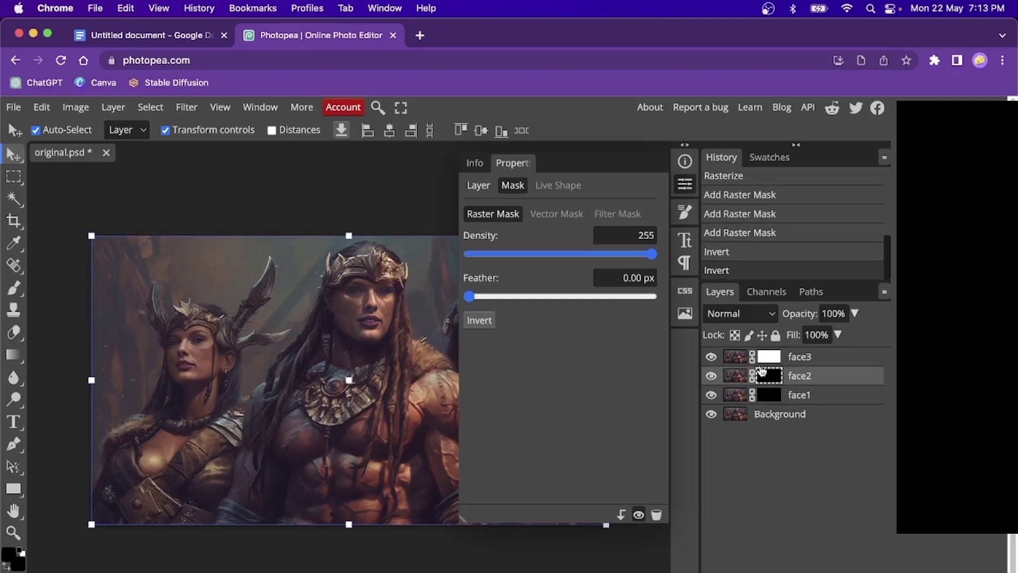
left_click(770, 356)
left_click(491, 322)
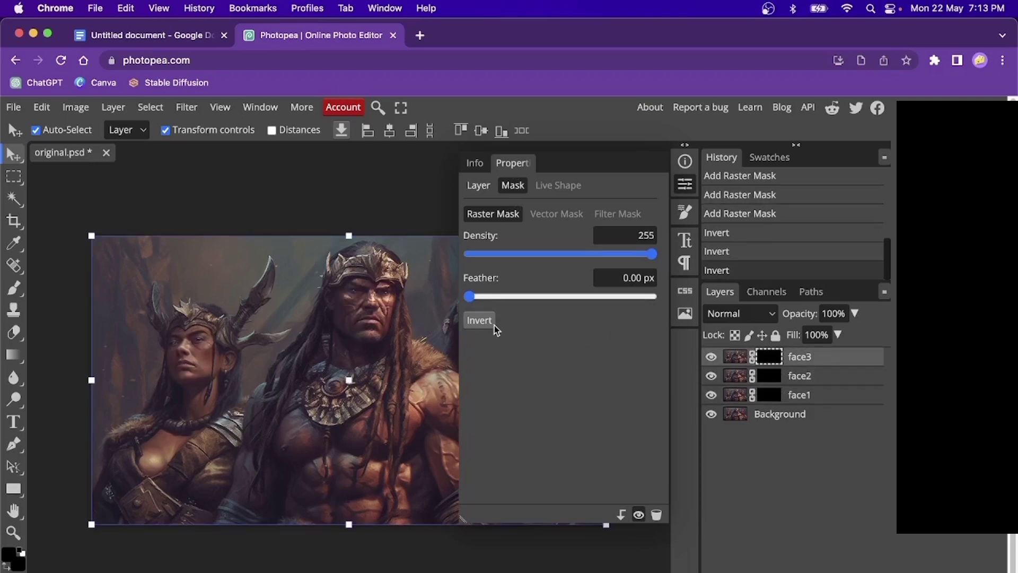
left_click(685, 184)
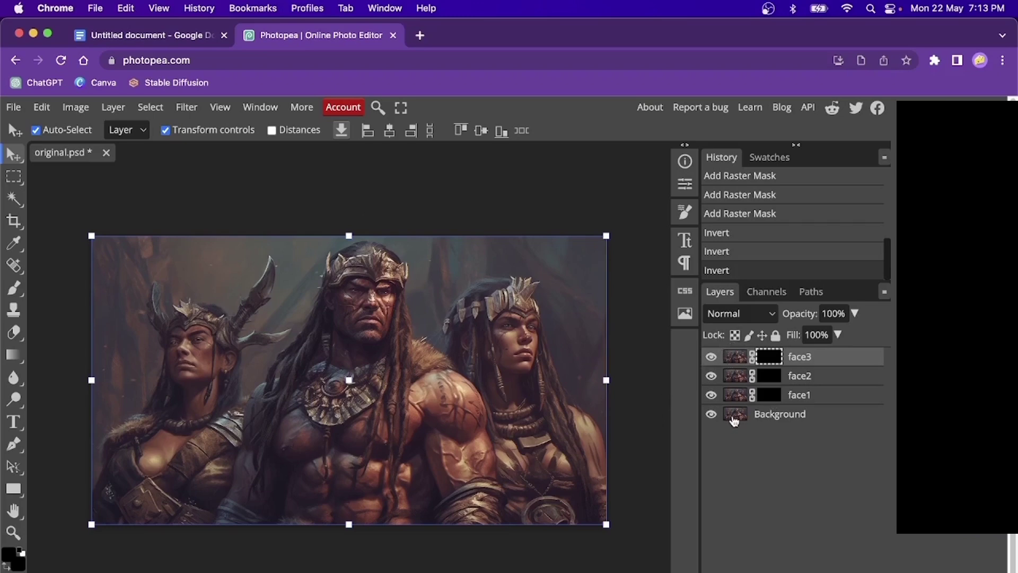
Step: Activate the Brush Tool and enlarge the brush to size 400 so it covers the central warrior's head
left_click(735, 421)
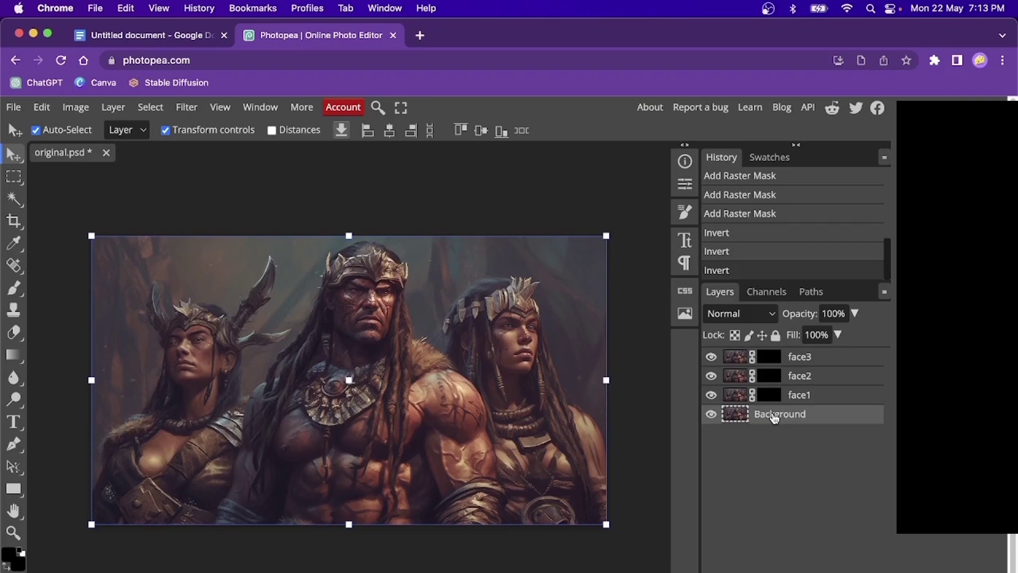
right_click(14, 288)
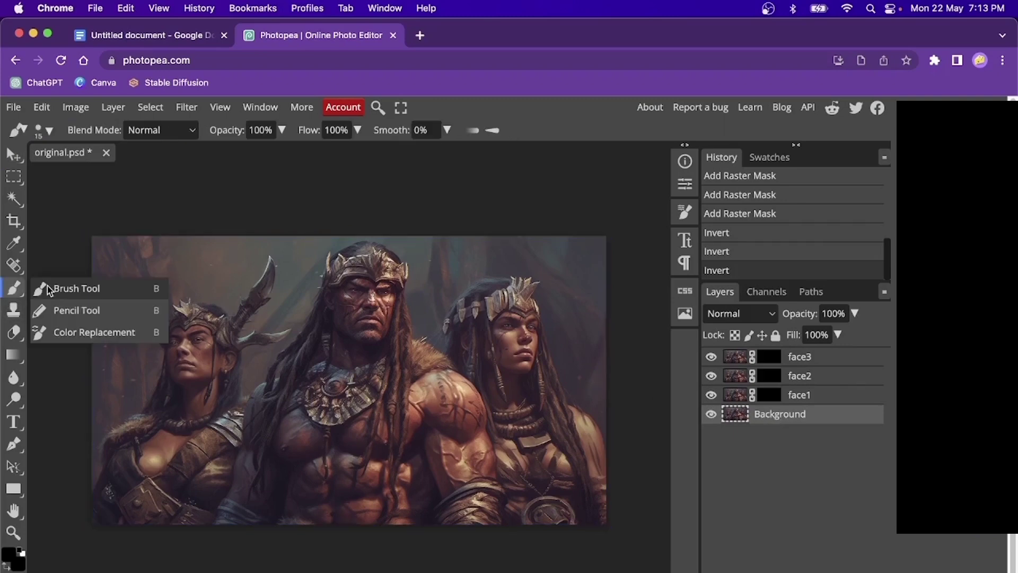
left_click(48, 290)
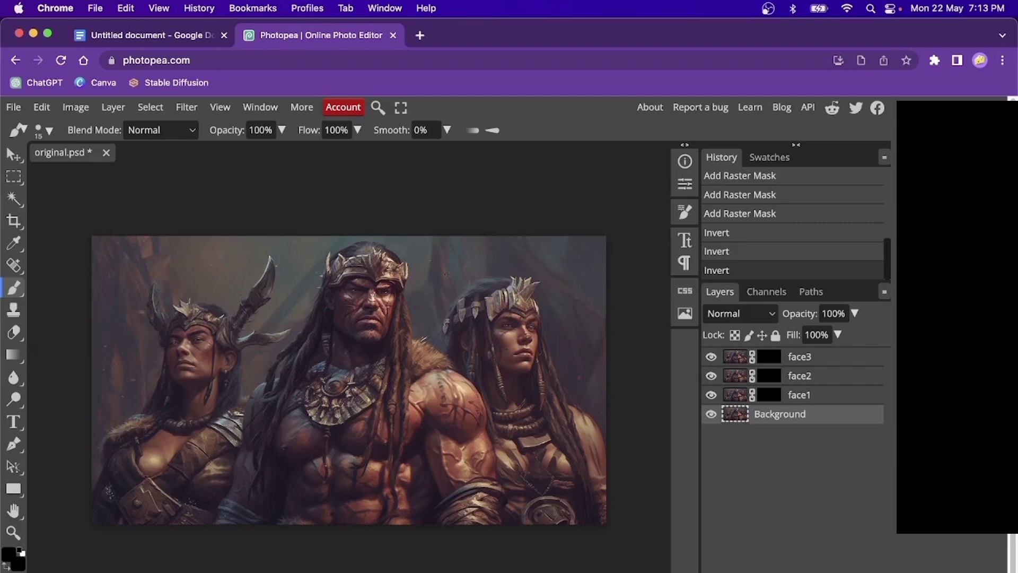
key("bracketleft")
key("bracketright")
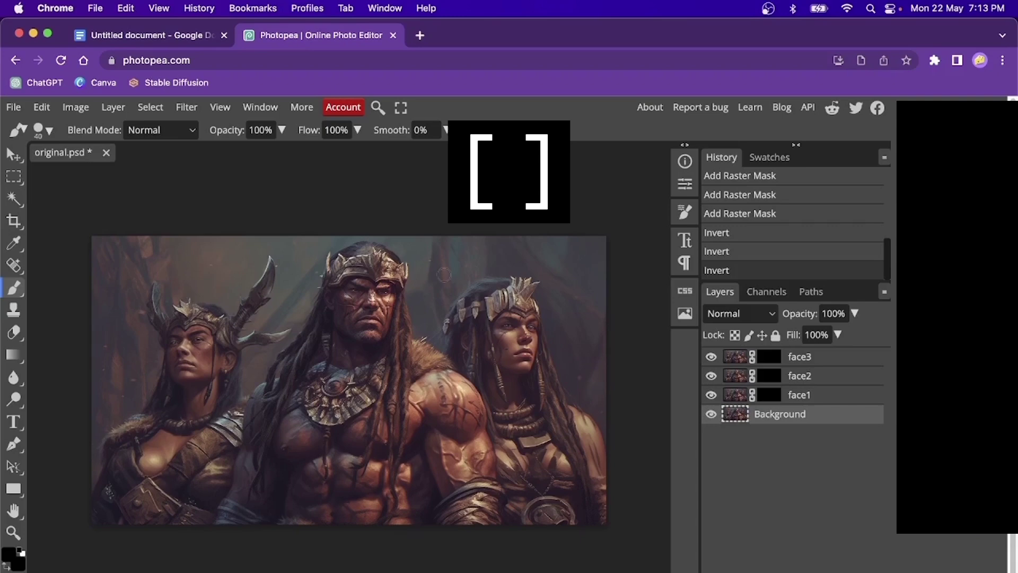
key("bracketright")
key("bracketright")
key("bracketright")
key("bracketright")
key("bracketright")
key("bracketright")
key("bracketright")
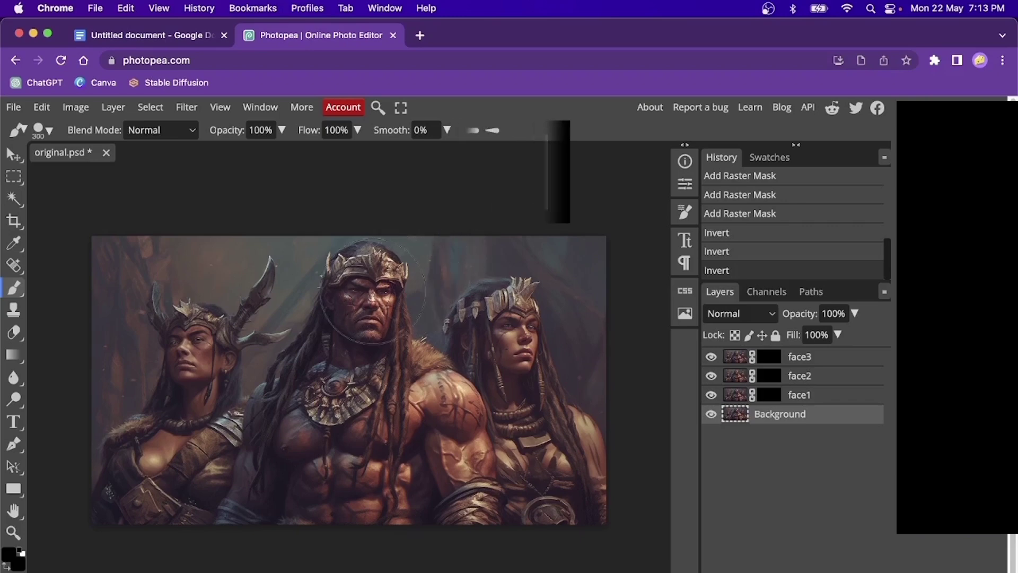
mouse_move(403, 223)
left_mouse_down()
mouse_move(451, 318)
mouse_move(456, 276)
left_mouse_up()
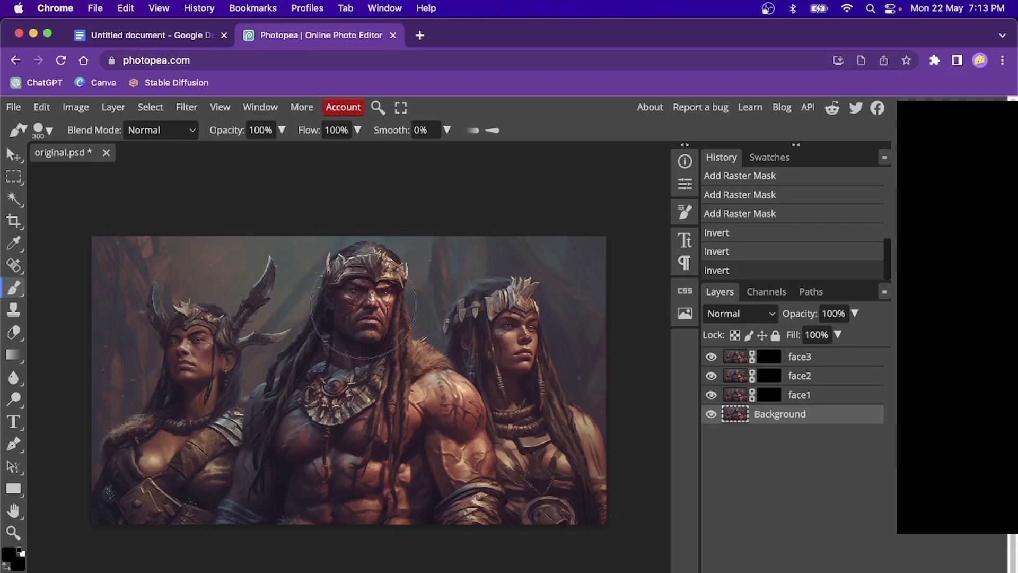
key("bracketright")
key("bracketright")
key("bracketright")
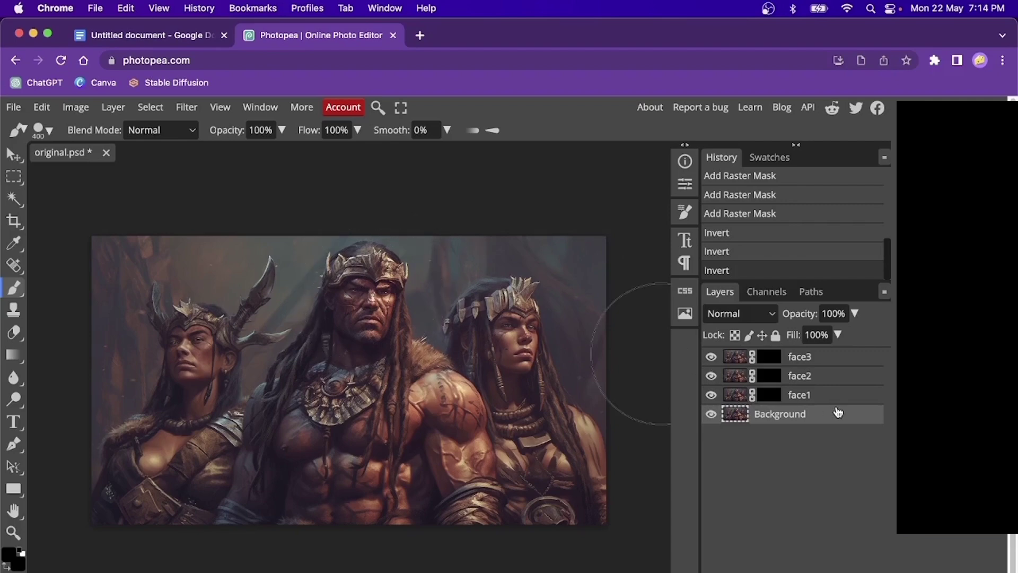
Step: Paint white on the face1 layer's mask over the central warrior's head to reveal the swapped face
left_click(769, 397)
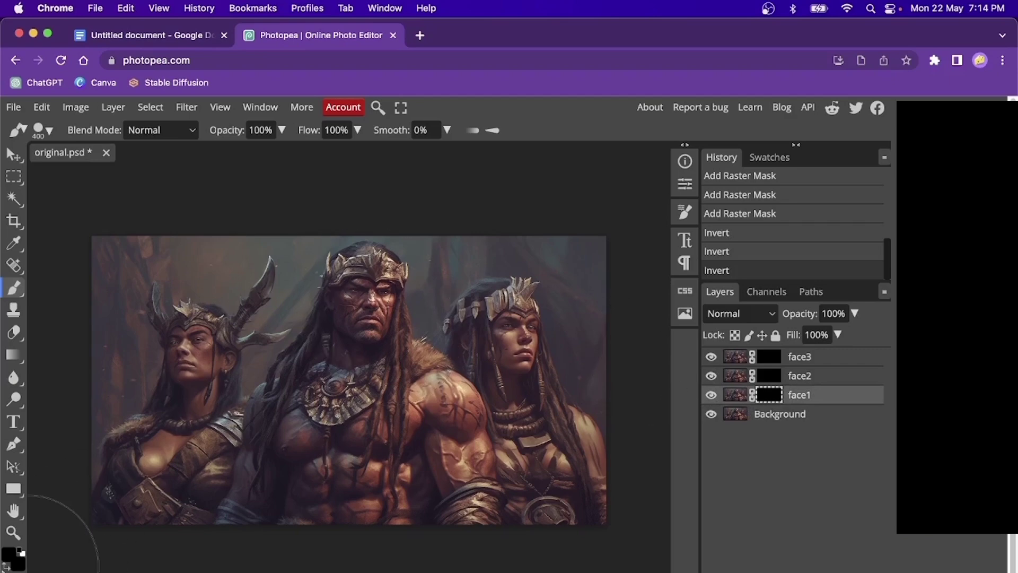
left_click(21, 552)
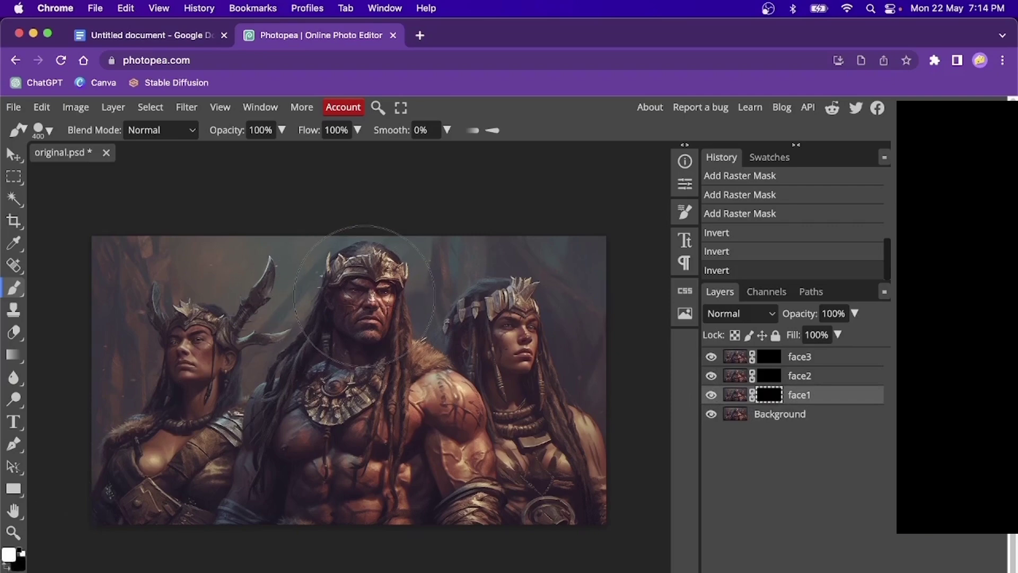
left_click(365, 296)
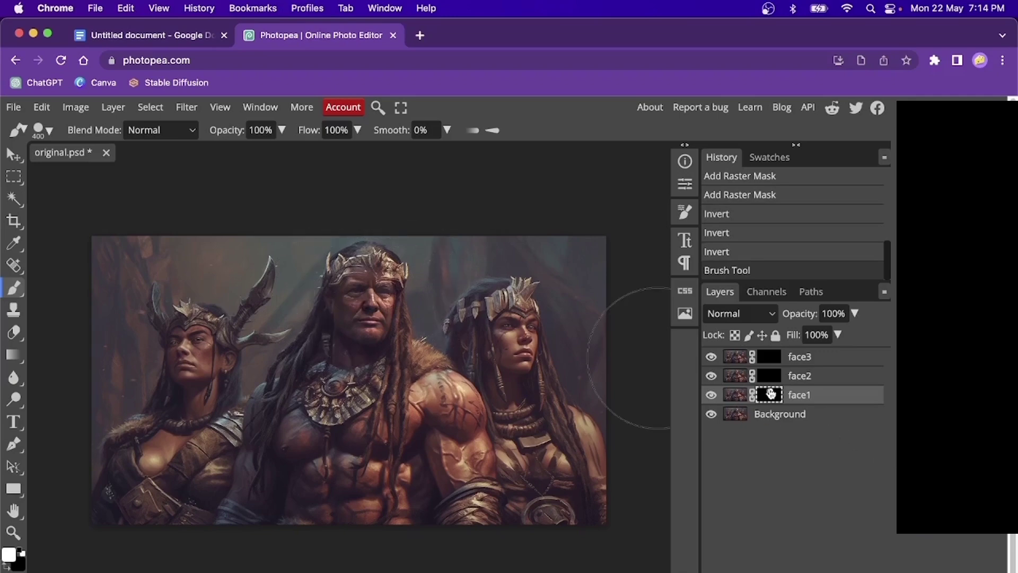
Step: Paint white on the face2 layer's mask over the left, horned warrior's head to reveal the swapped face
left_click(741, 398)
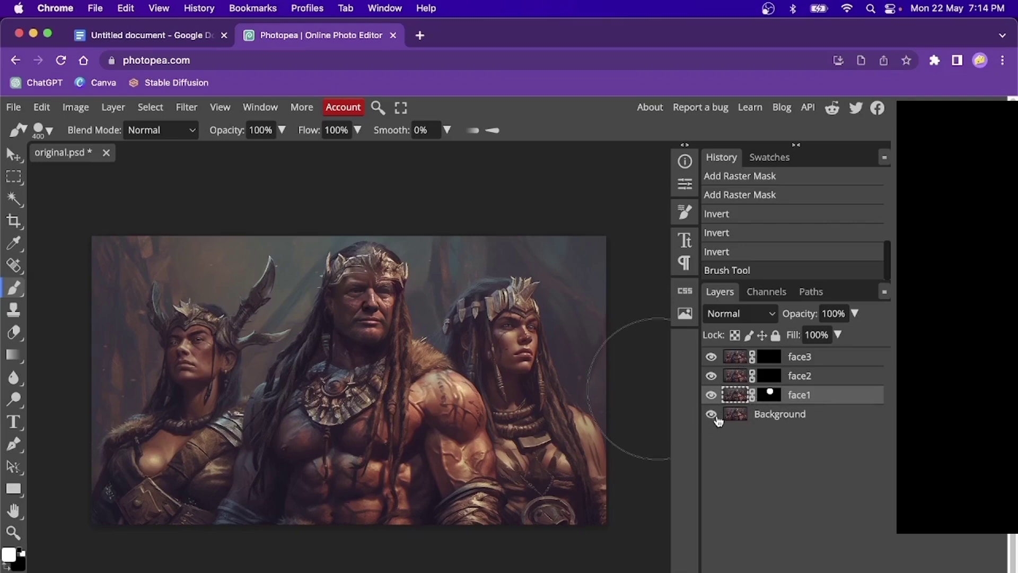
left_click(768, 378)
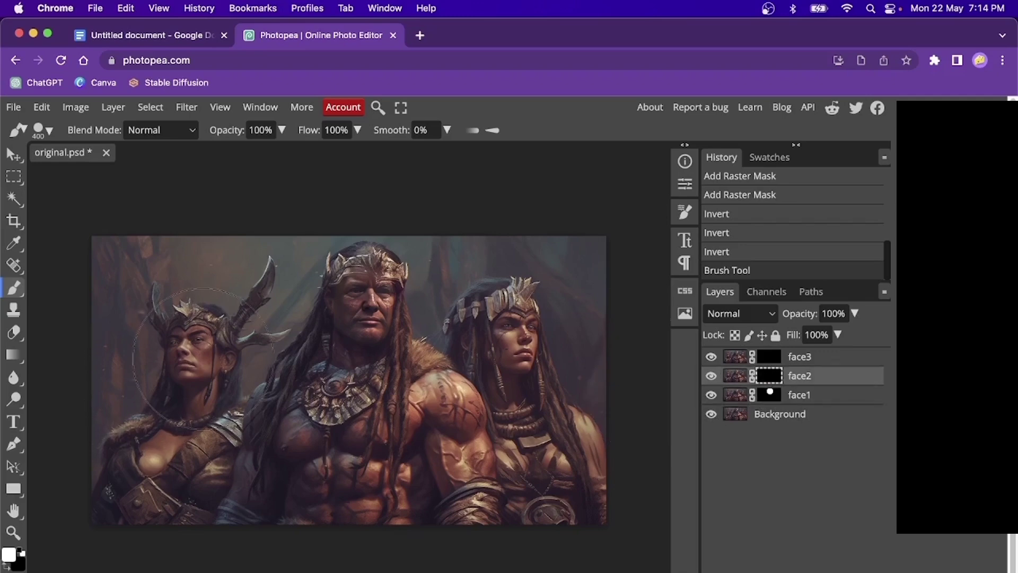
left_click_drag(207, 350, 200, 346)
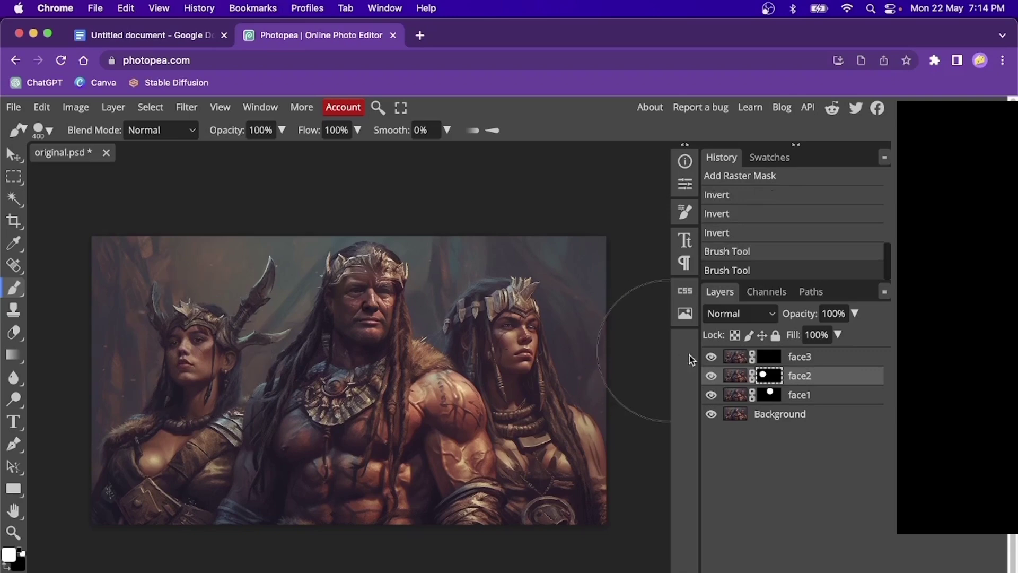
Step: Paint white on the face3 layer's mask over the right warrior's head to reveal the swapped face, and switch to the Move Tool
left_click(742, 358)
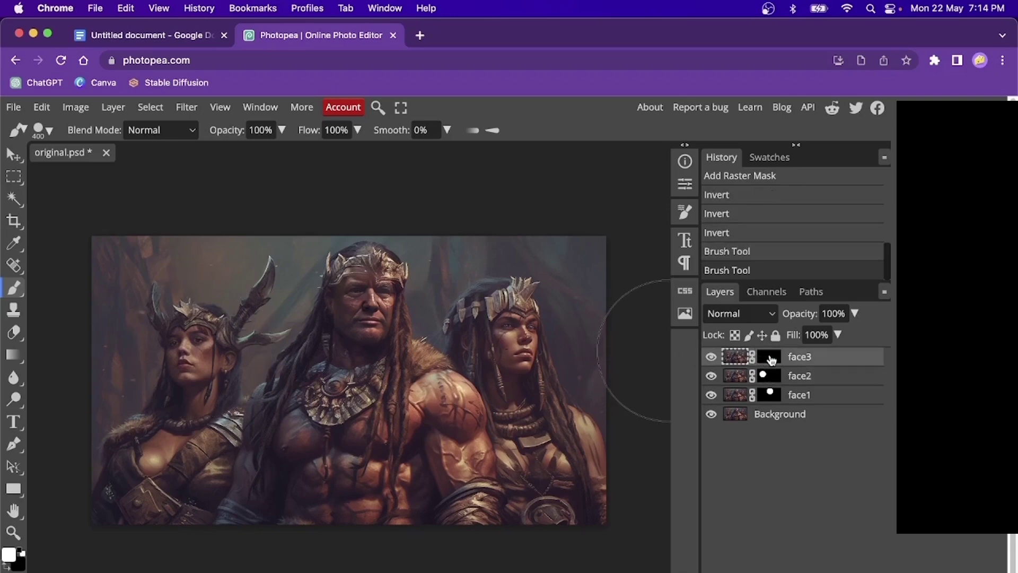
left_click(771, 359)
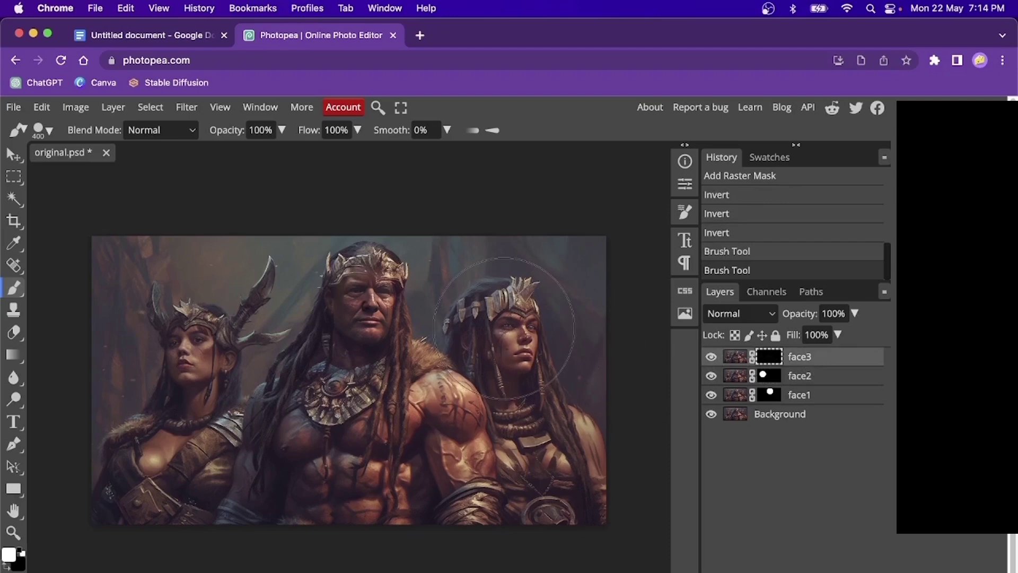
left_click_drag(504, 329, 506, 340)
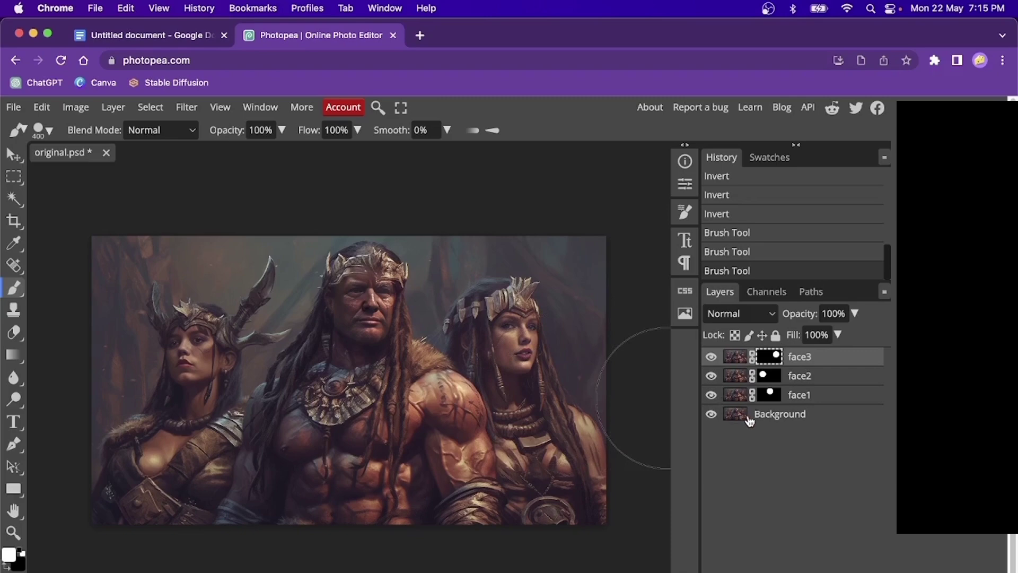
key("v")
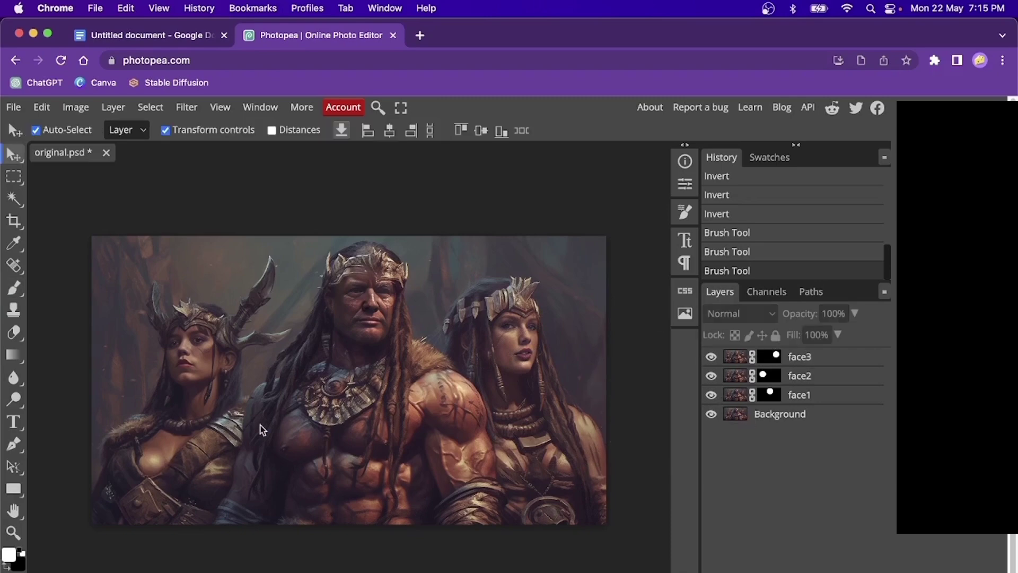